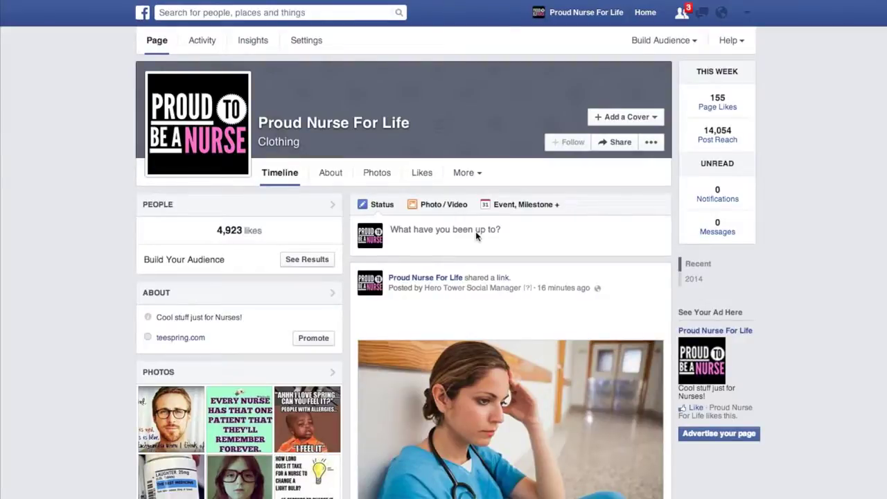
- Scroll through the Proud Nurse For Life timeline's shared posts and back to the top
scroll(516, 233, down, 5)
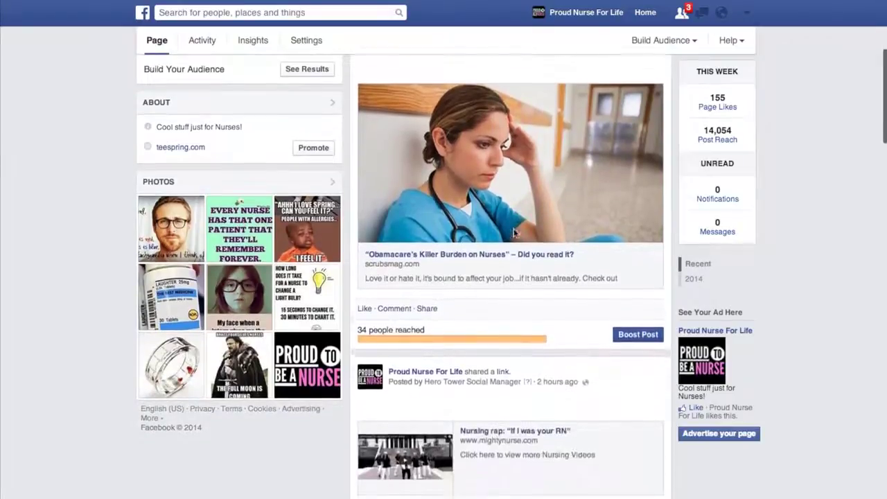
scroll(514, 233, down, 10)
scroll(514, 234, down, 10)
scroll(514, 233, down, 12)
scroll(515, 232, down, 8)
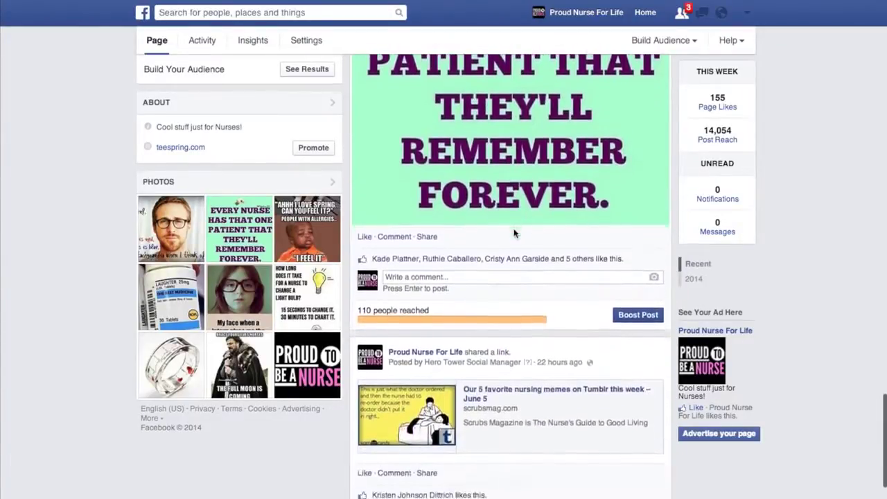
scroll(427, 312, down, 6)
scroll(426, 311, down, 10)
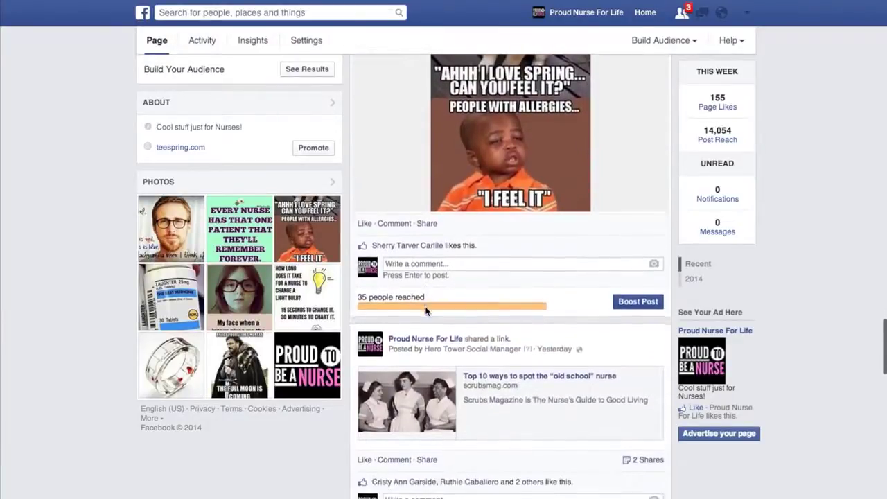
scroll(426, 311, down, 5)
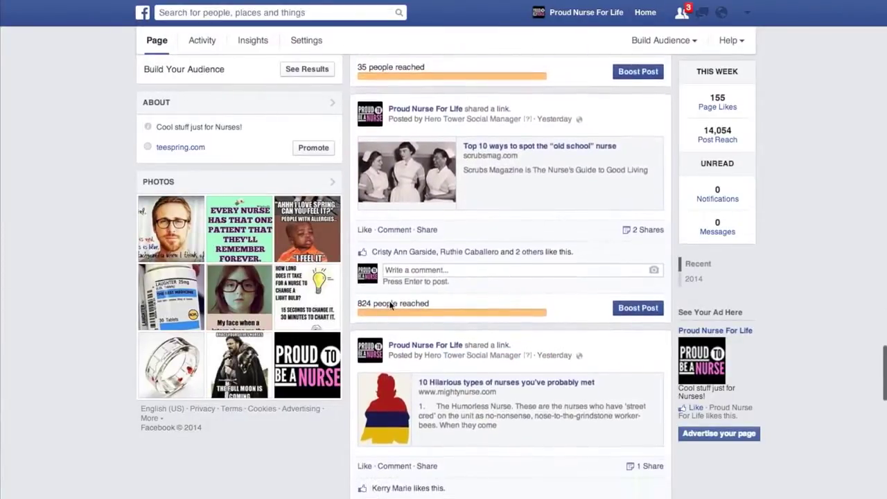
scroll(390, 305, down, 6)
scroll(409, 281, down, 3)
scroll(409, 279, down, 2)
scroll(408, 277, up, 15)
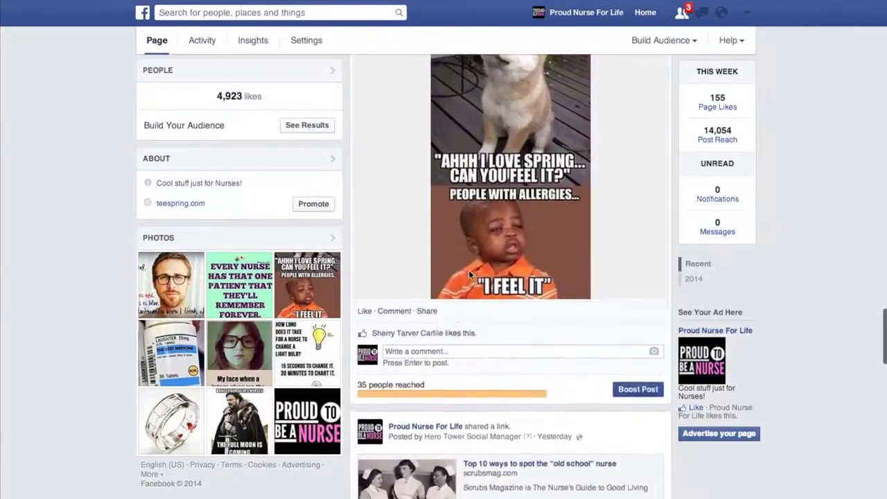
scroll(469, 274, up, 12)
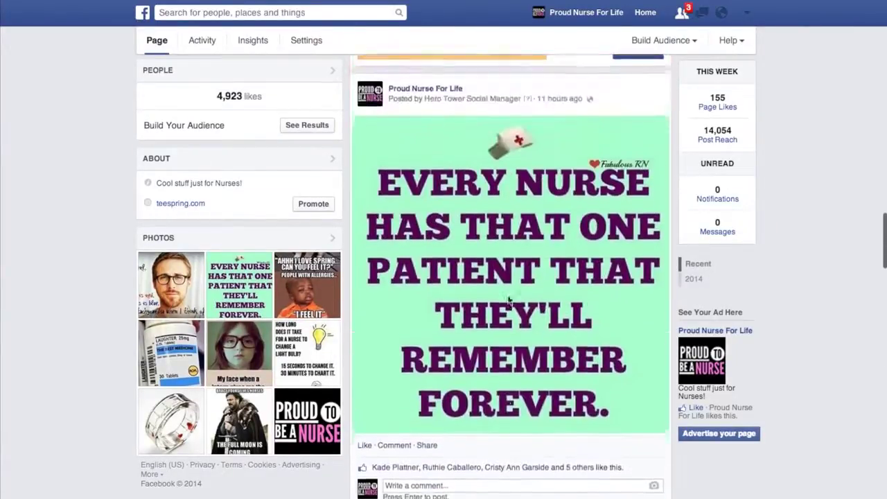
scroll(509, 298, up, 10)
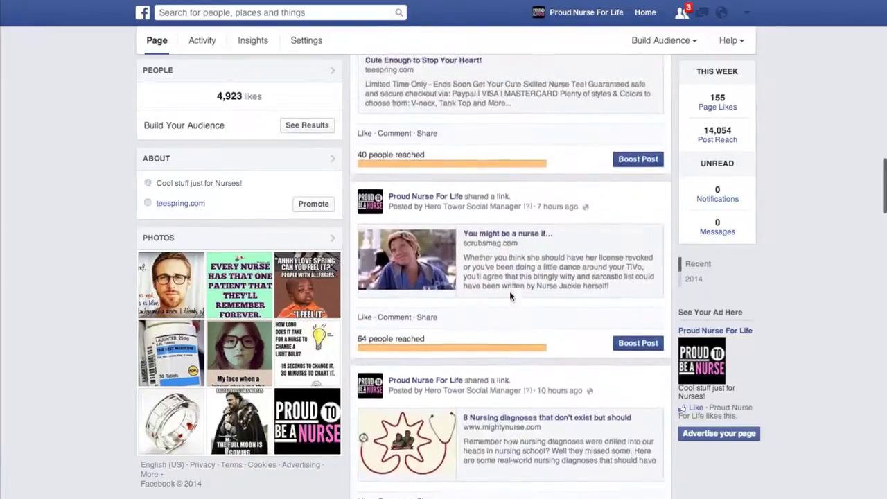
scroll(510, 297, up, 8)
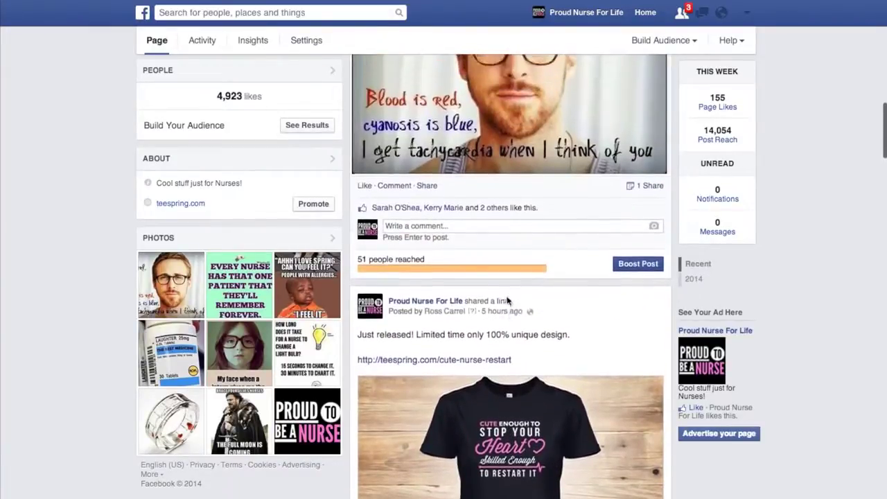
scroll(508, 300, down, 3)
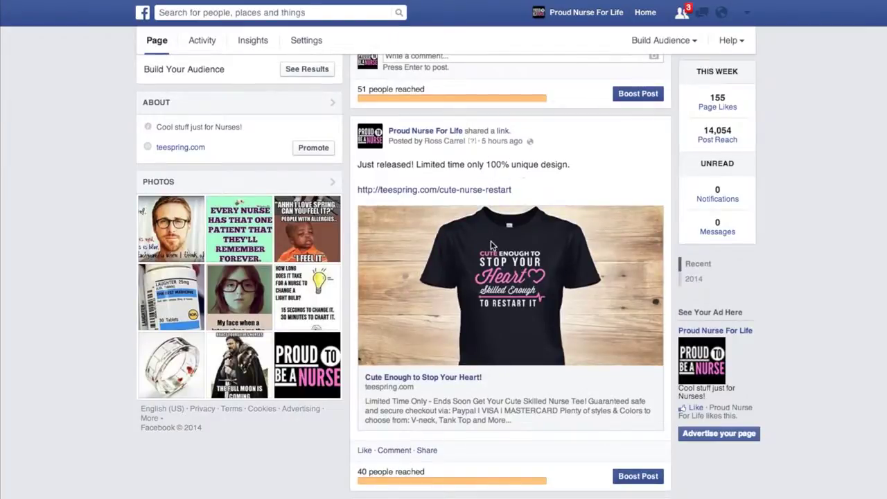
scroll(485, 312, down, 1)
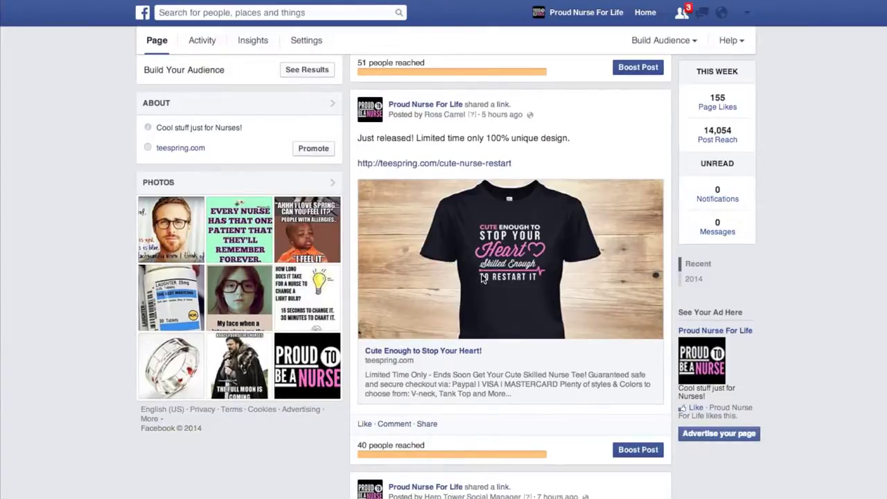
scroll(483, 275, up, 6)
scroll(483, 275, up, 8)
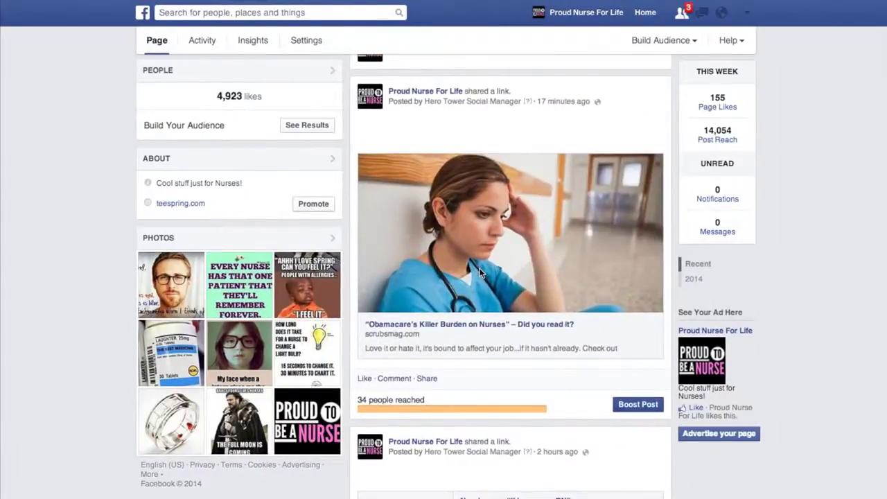
scroll(481, 272, up, 3)
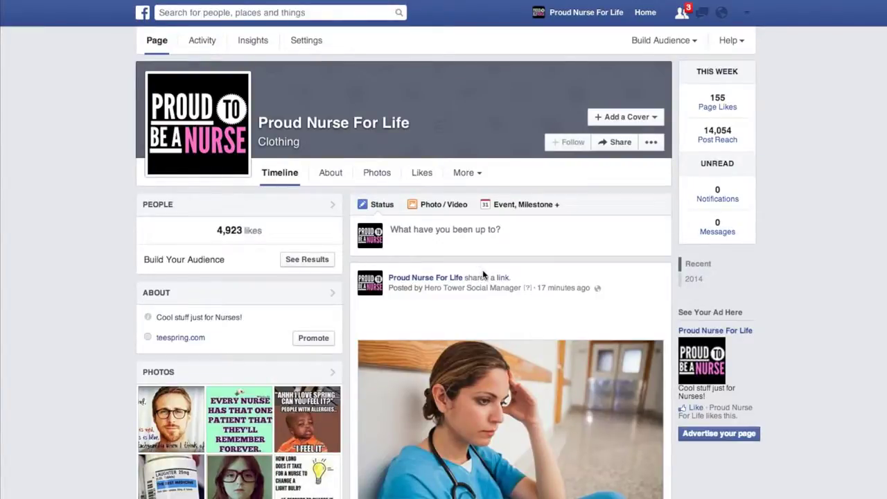
scroll(483, 273, down, 7)
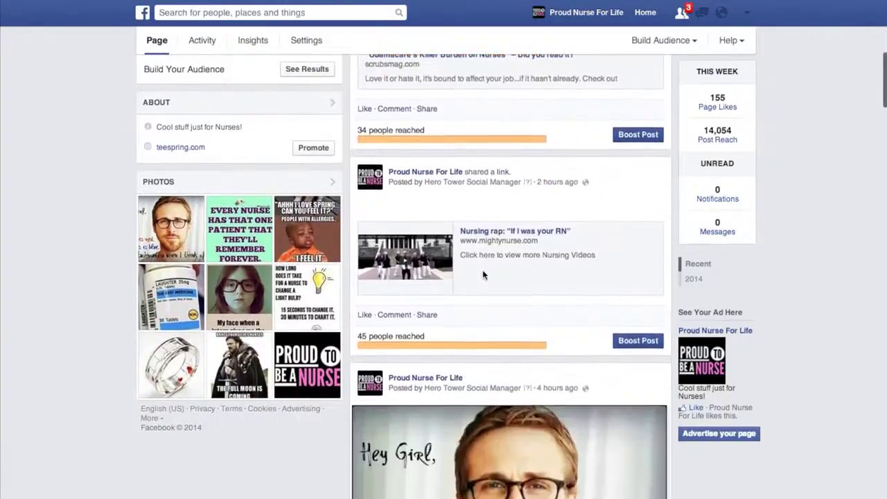
scroll(483, 275, down, 6)
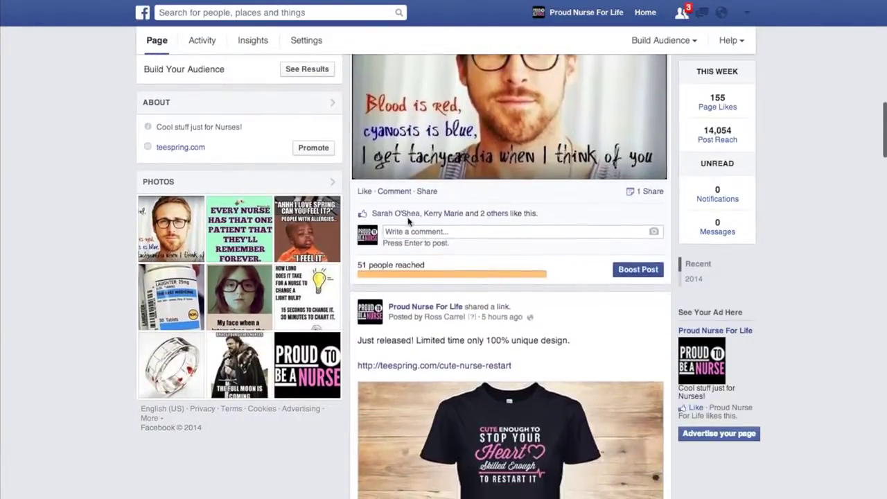
scroll(501, 214, up, 2)
scroll(501, 212, up, 2)
scroll(501, 214, down, 10)
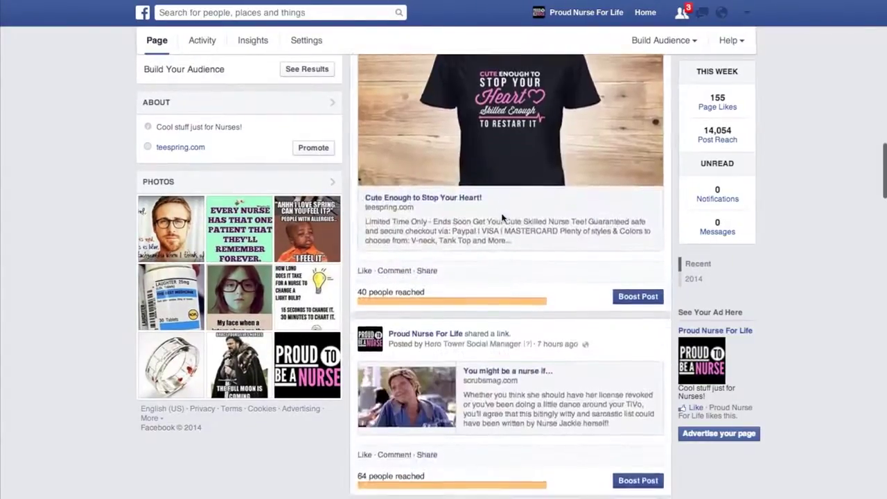
scroll(502, 217, down, 5)
scroll(503, 217, down, 5)
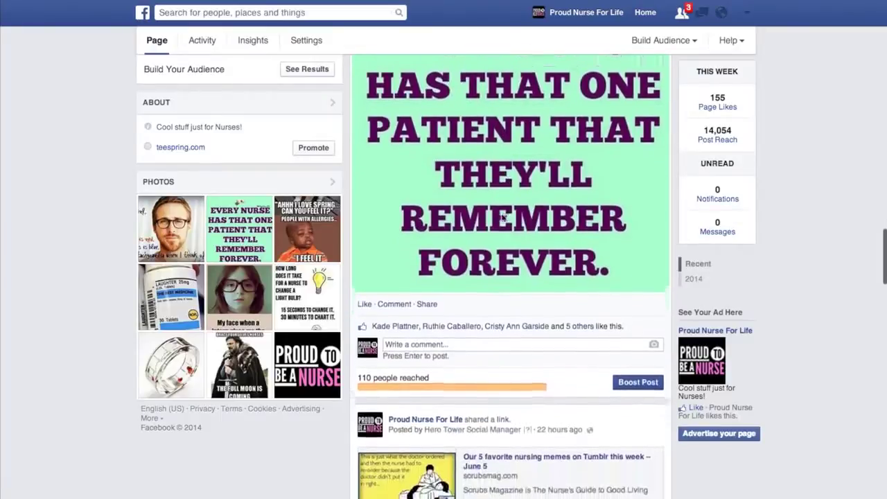
scroll(478, 315, down, 3)
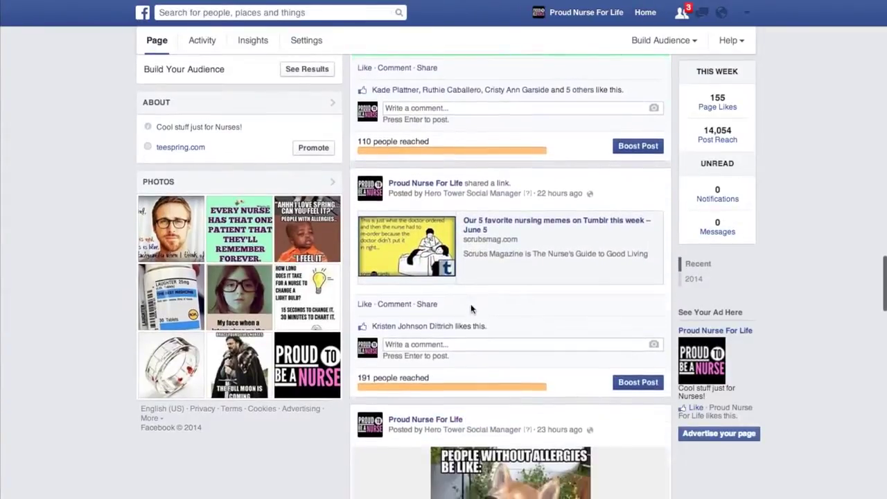
scroll(451, 312, down, 6)
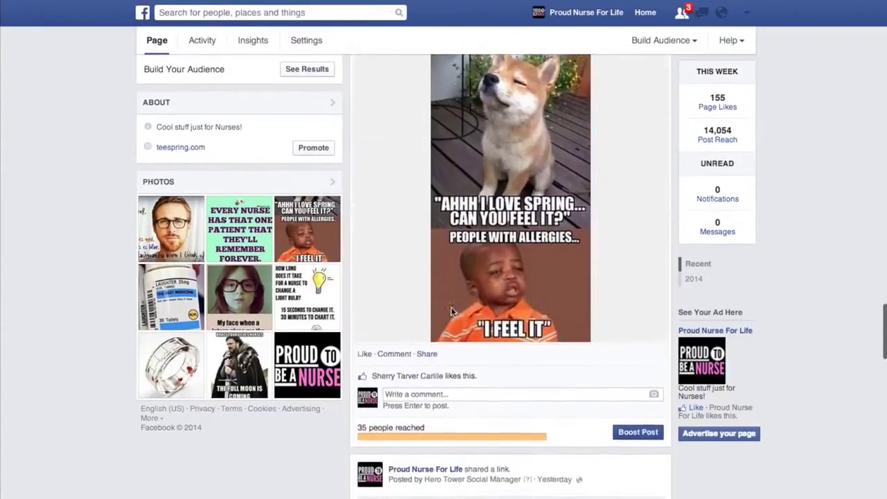
scroll(451, 311, down, 3)
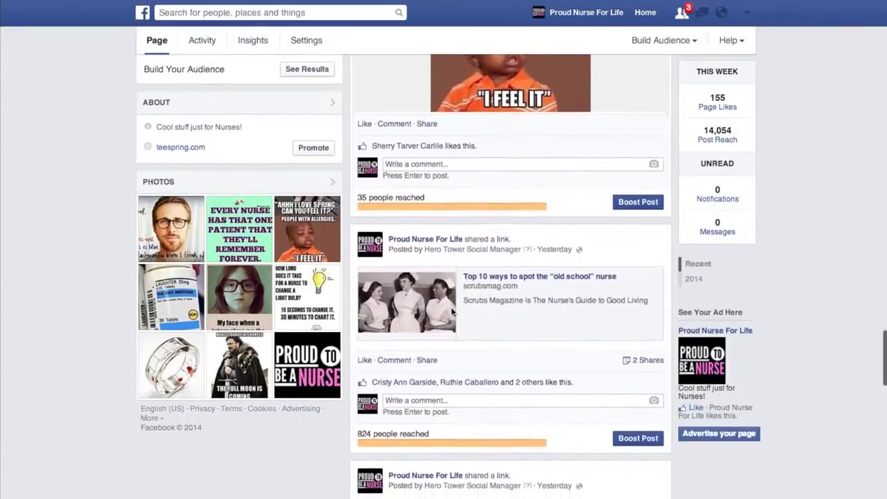
scroll(452, 312, down, 1)
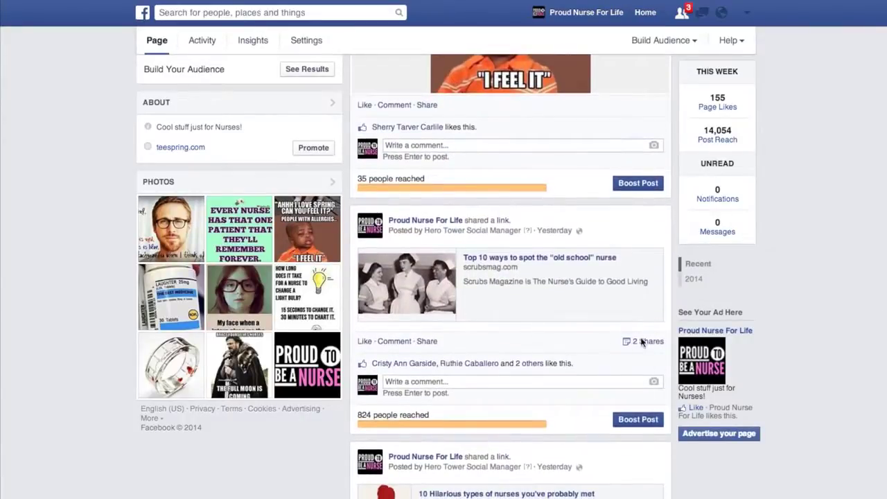
scroll(495, 343, down, 1)
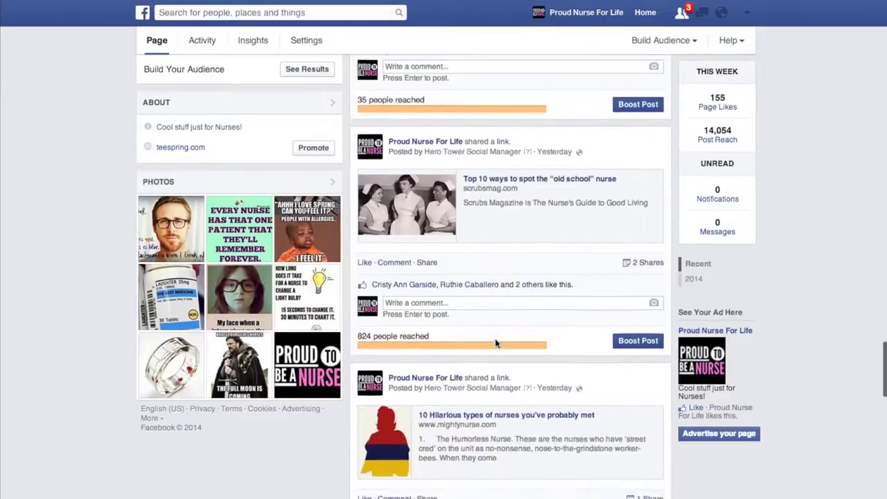
scroll(494, 343, down, 4)
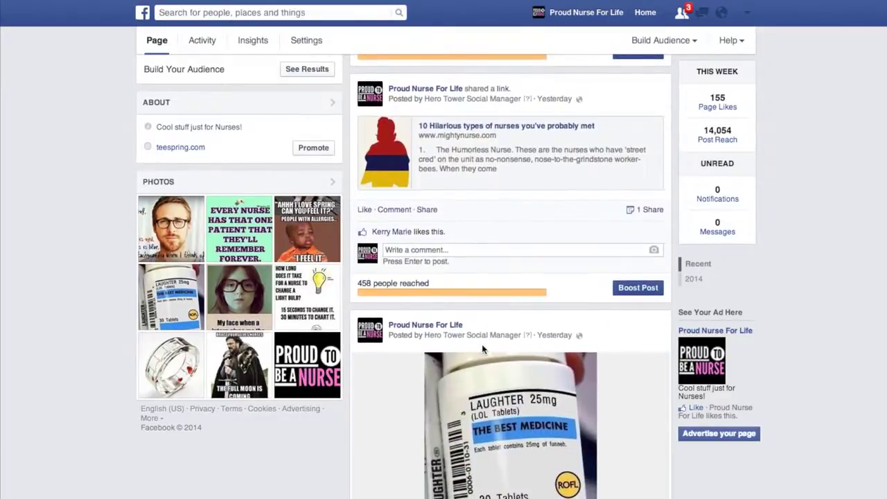
scroll(482, 344, up, 2)
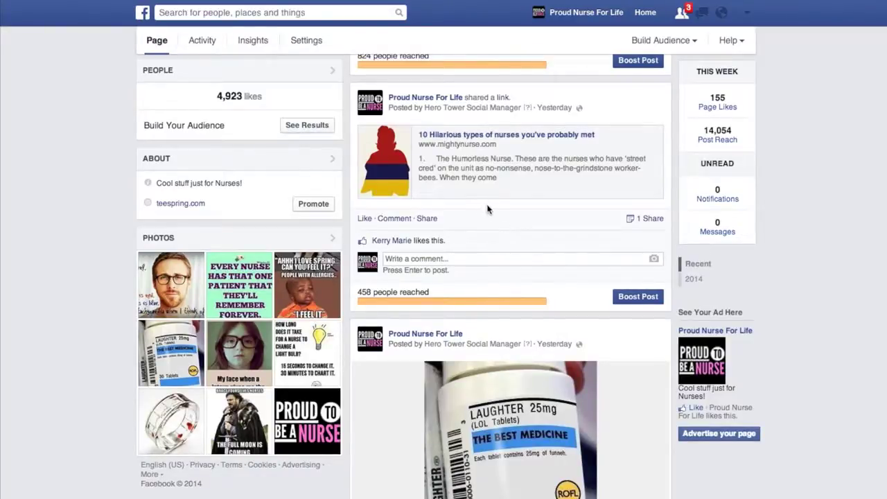
scroll(488, 210, up, 3)
scroll(488, 210, up, 3)
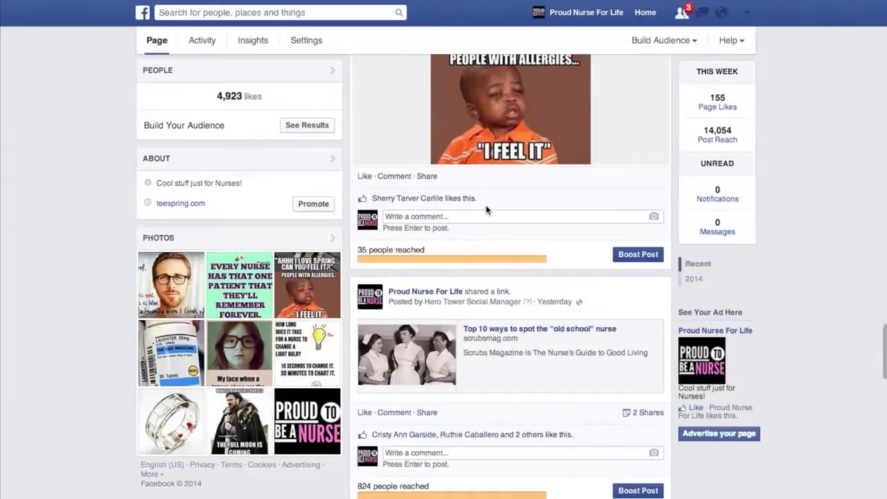
scroll(483, 208, up, 5)
scroll(484, 208, up, 10)
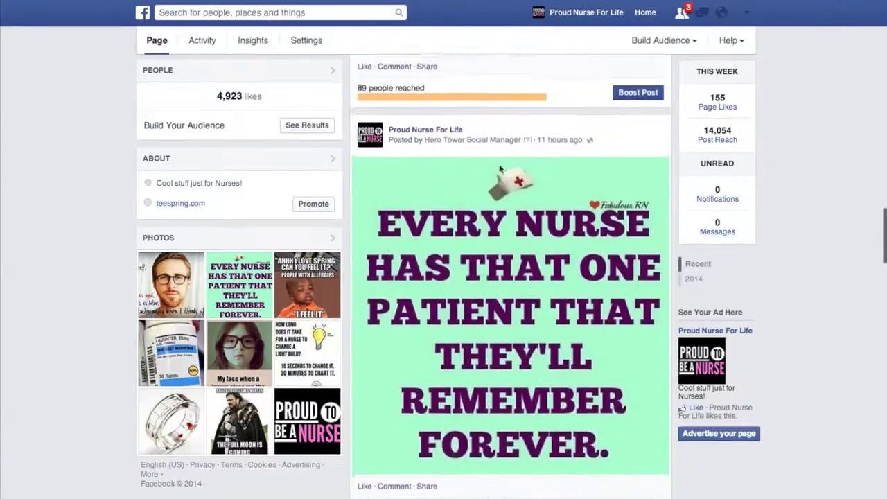
scroll(484, 253, up, 7)
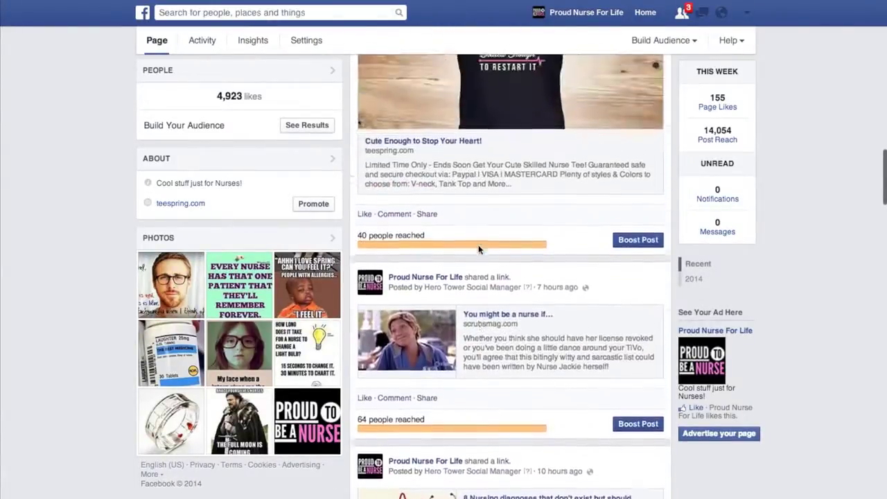
scroll(479, 250, up, 3)
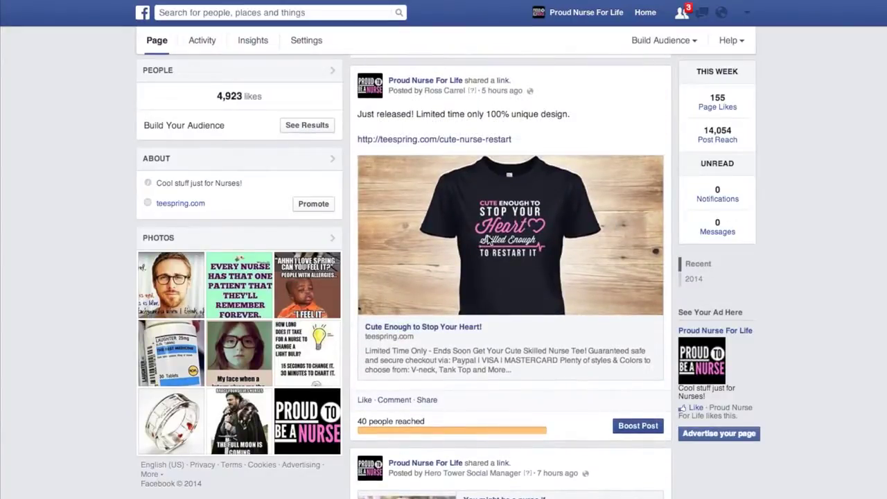
scroll(489, 239, up, 5)
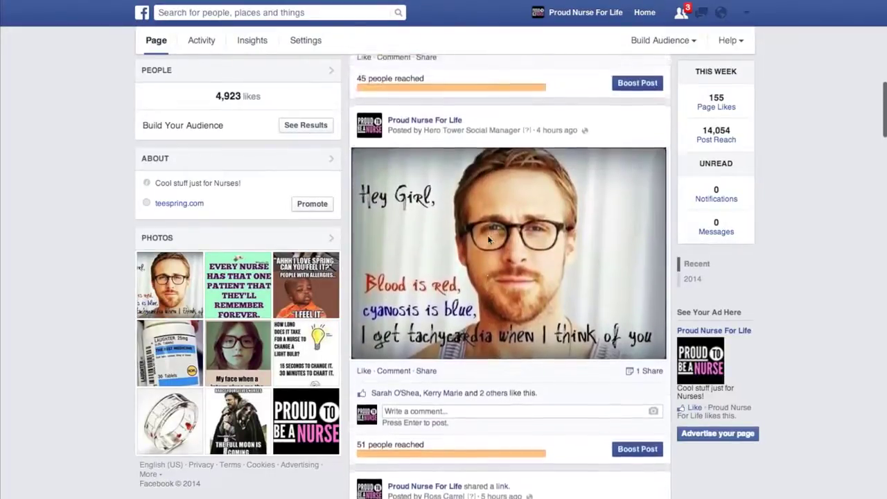
scroll(487, 235, up, 8)
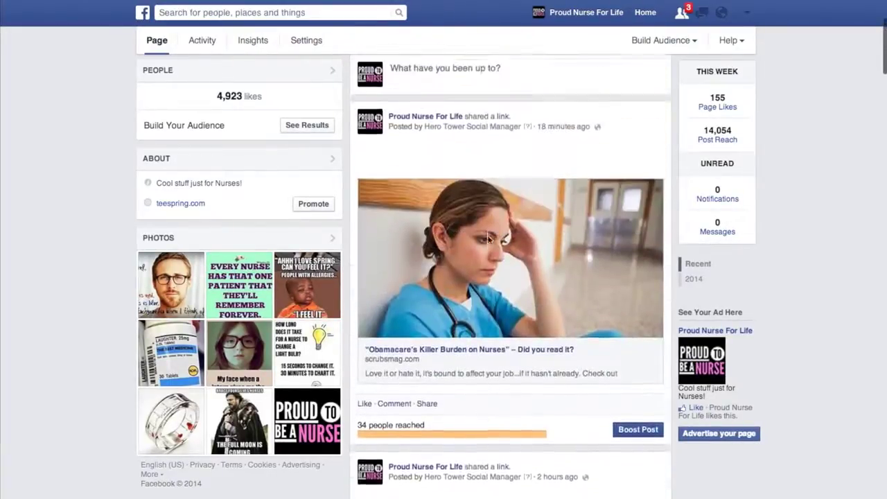
scroll(487, 234, up, 3)
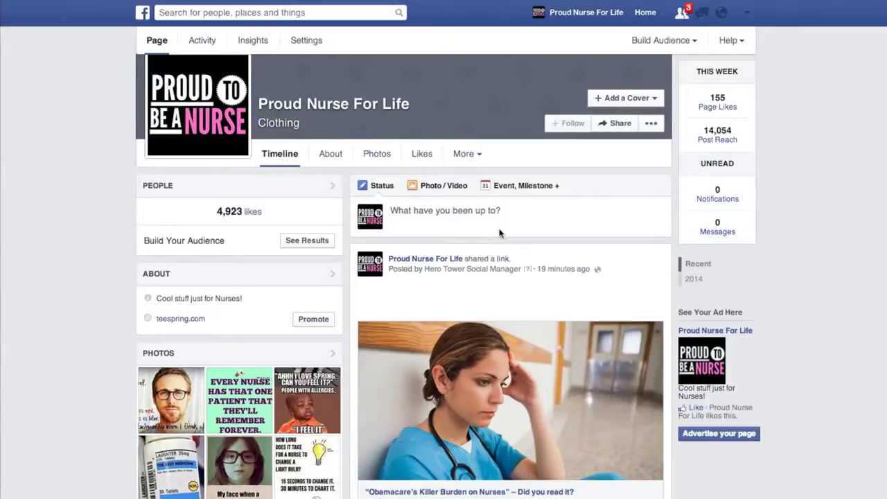
scroll(500, 233, down, 8)
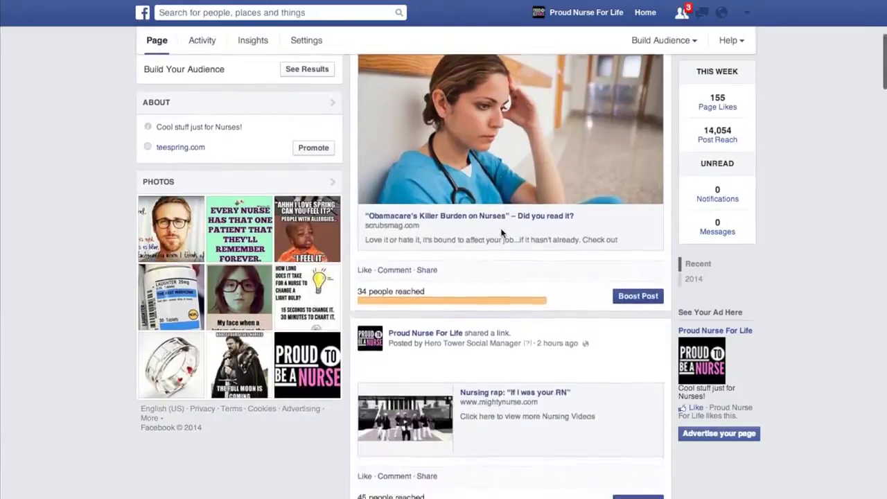
scroll(503, 234, down, 11)
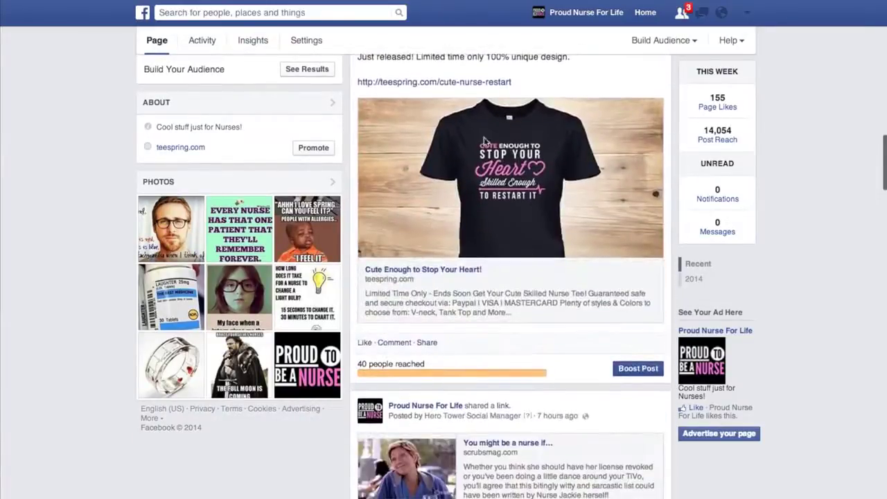
scroll(507, 189, down, 12)
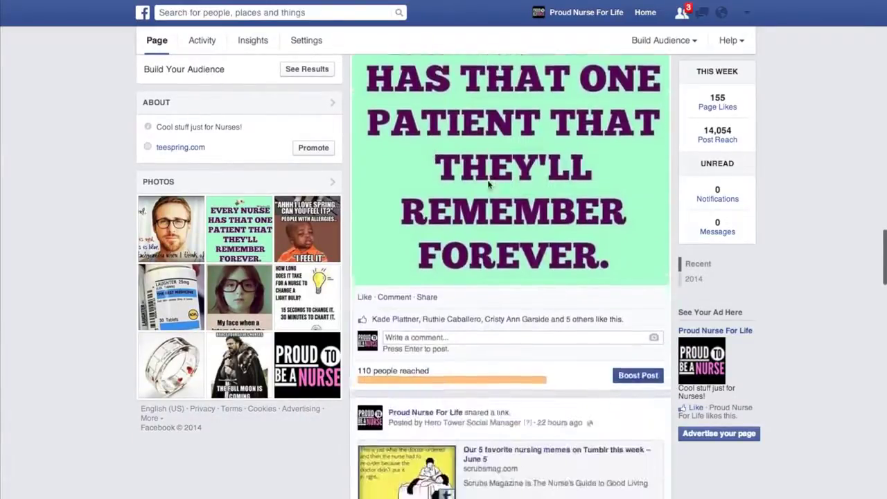
scroll(488, 184, down, 12)
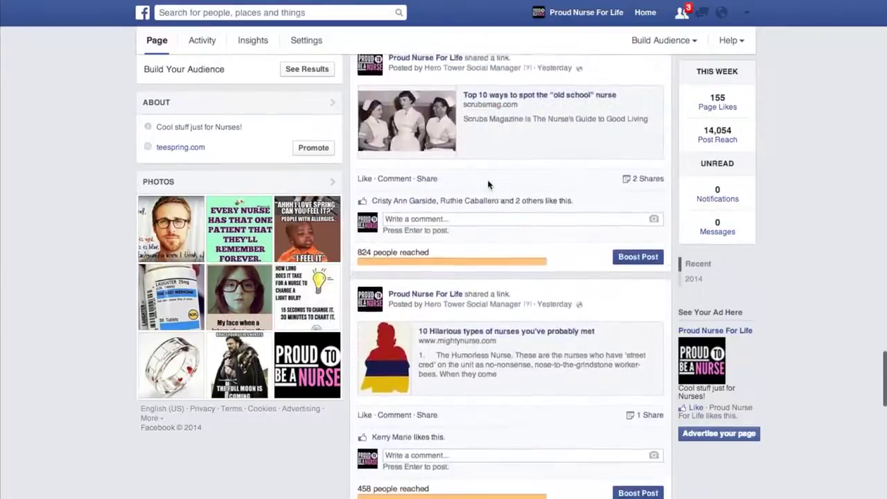
scroll(489, 184, down, 8)
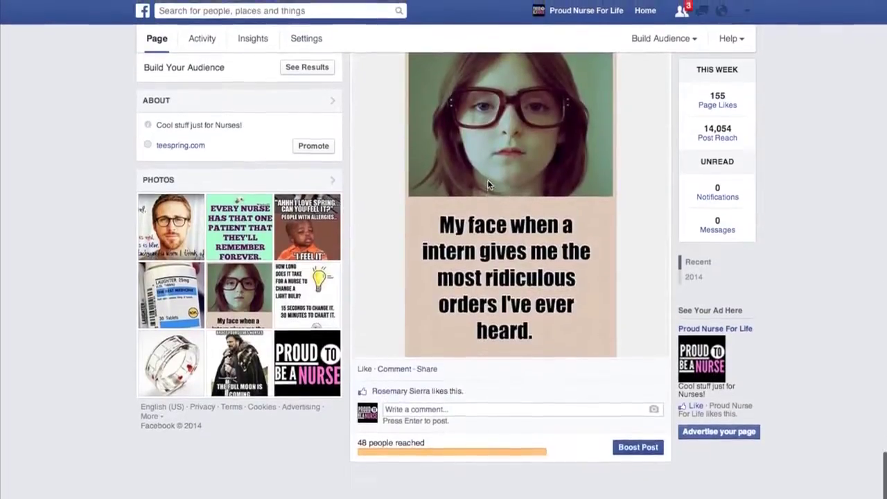
scroll(489, 184, up, 13)
scroll(488, 184, up, 15)
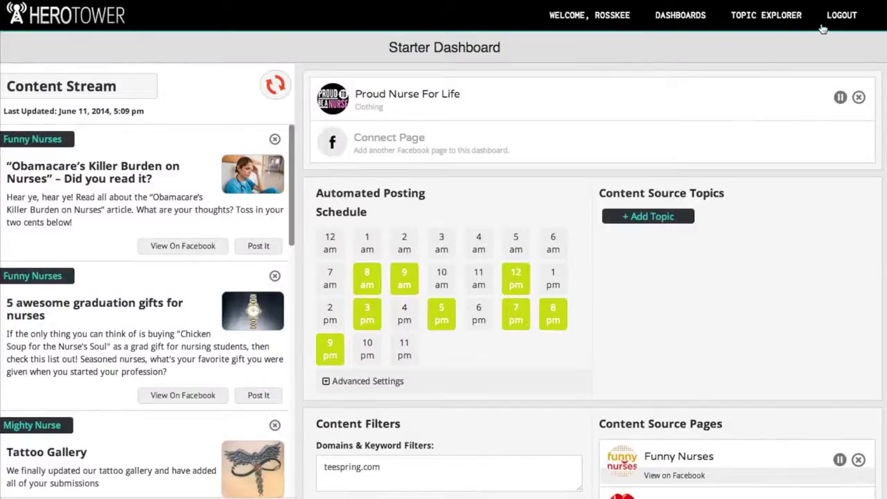
- Log out of HeroTower and sign back in with the account's user name and password
click(839, 17)
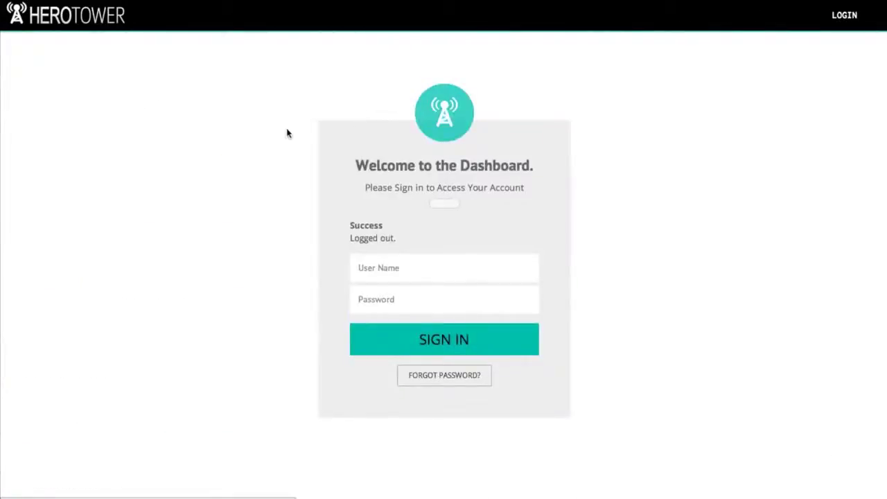
click(418, 280)
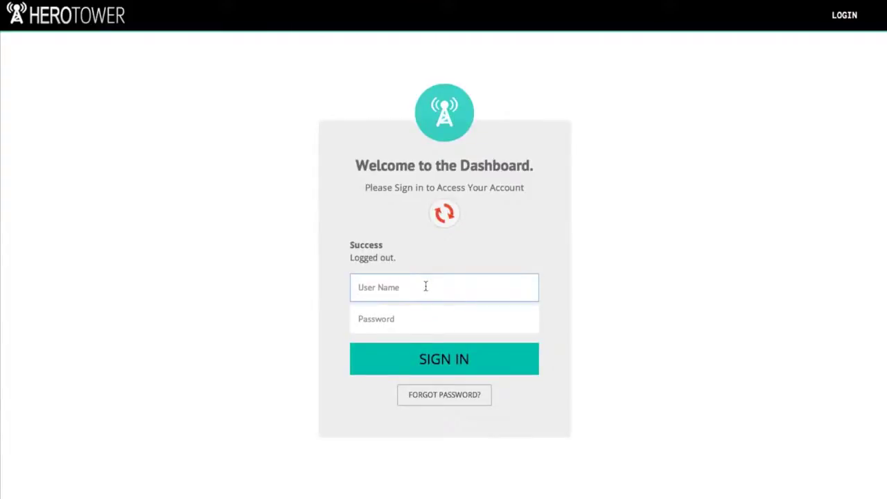
text(rosskee)
key(Tab)
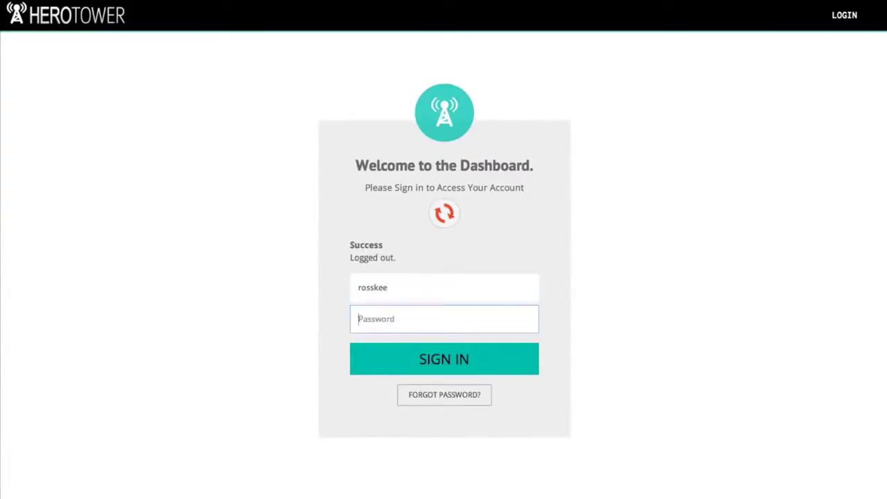
text(••)
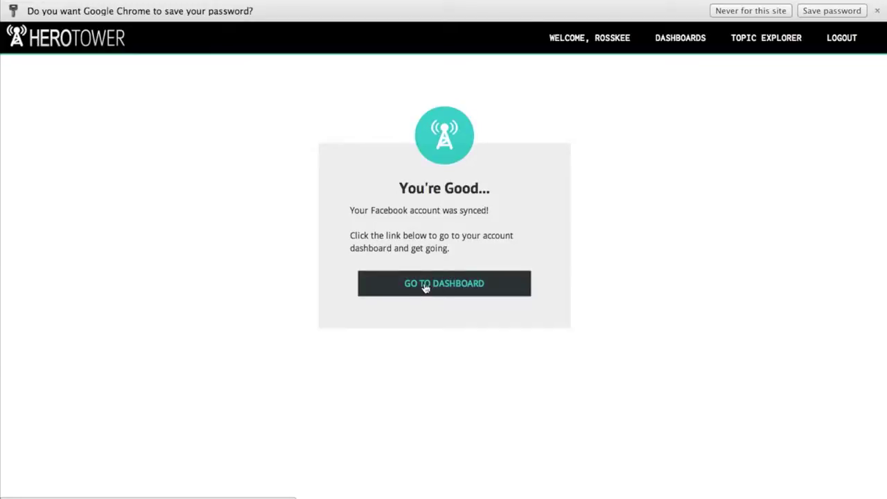
click(426, 286)
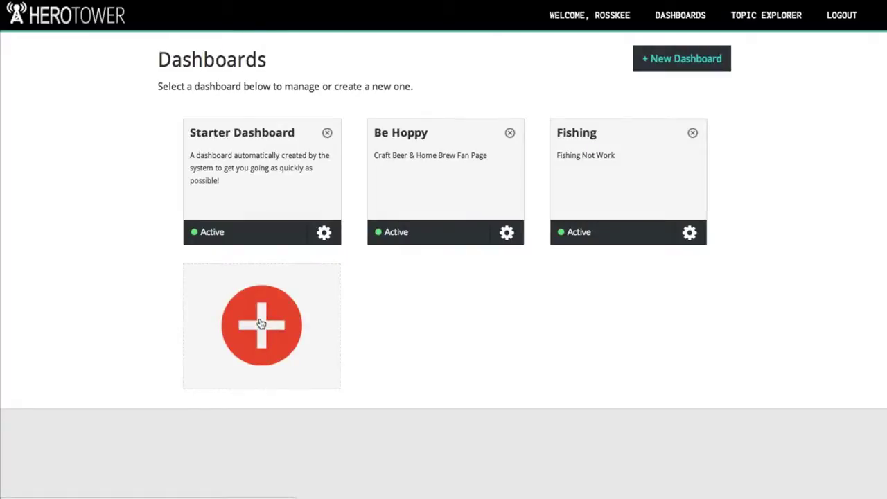
- Open the Starter Dashboard to review its schedule, content filters and source pages, then open Topic Explorer
click(323, 234)
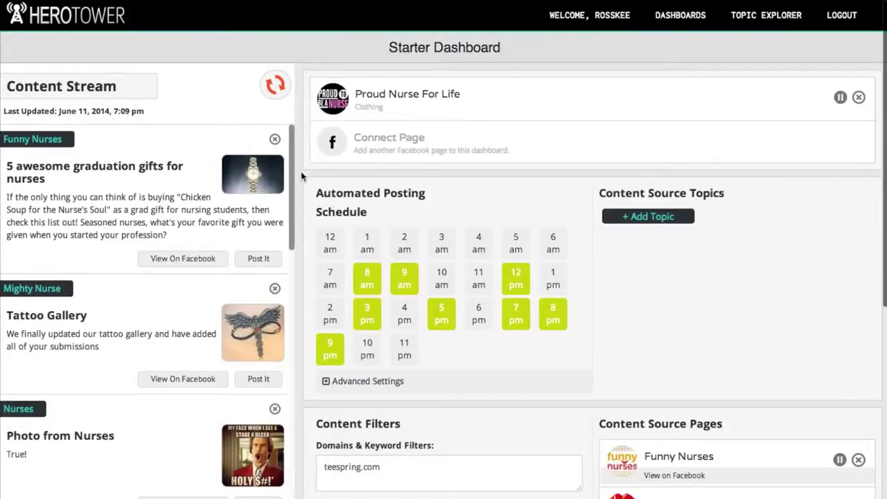
scroll(369, 135, down, 1)
scroll(368, 135, down, 5)
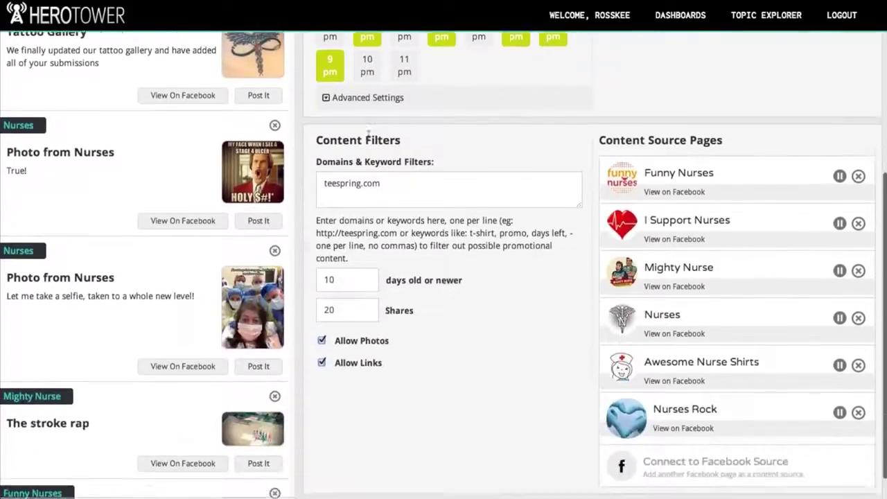
scroll(368, 135, up, 6)
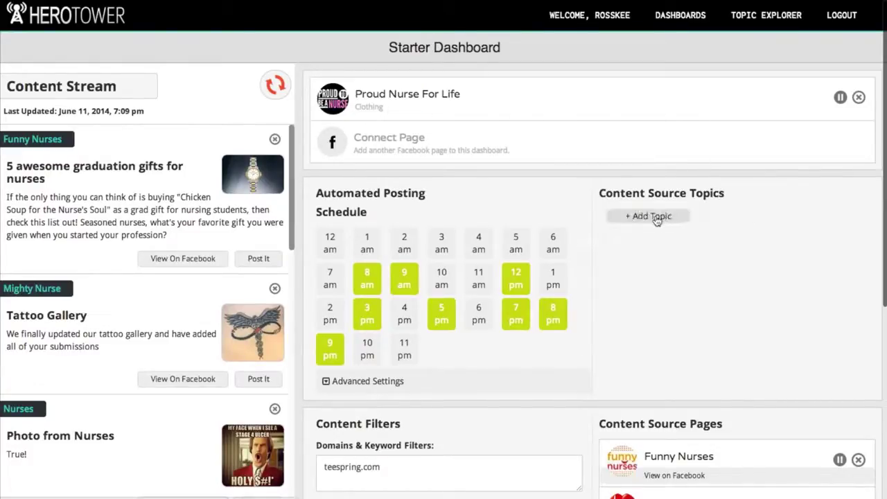
scroll(637, 247, down, 3)
scroll(639, 248, down, 2)
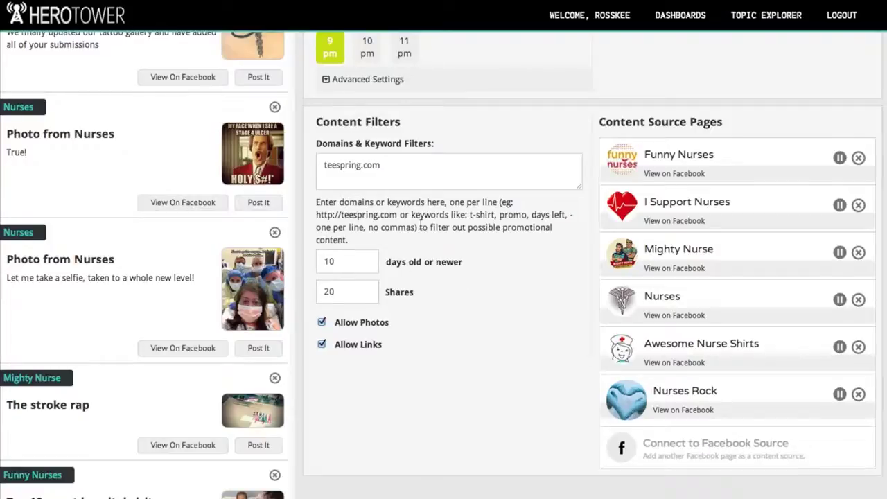
scroll(444, 242, up, 5)
scroll(453, 257, down, 3)
scroll(465, 260, up, 3)
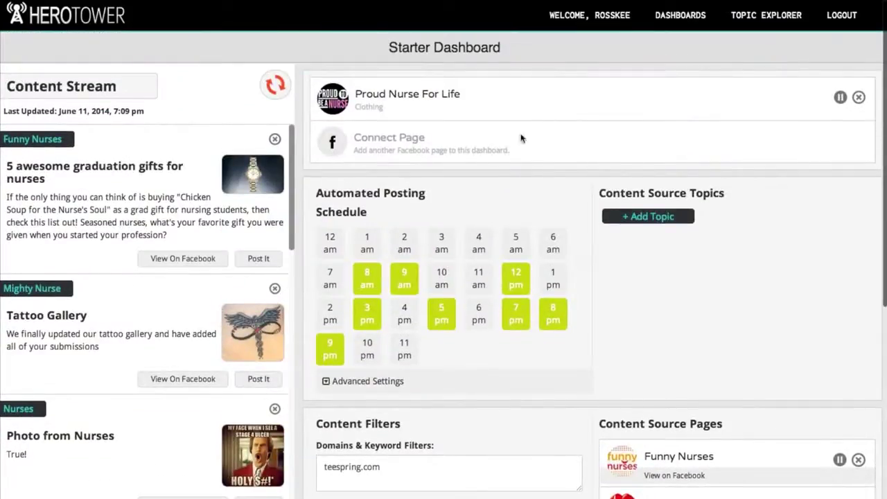
click(646, 217)
- Search Topic Explorer for 'nurses' and browse the result cards, including Funny Nurses posts and a MURSE meme
click(418, 215)
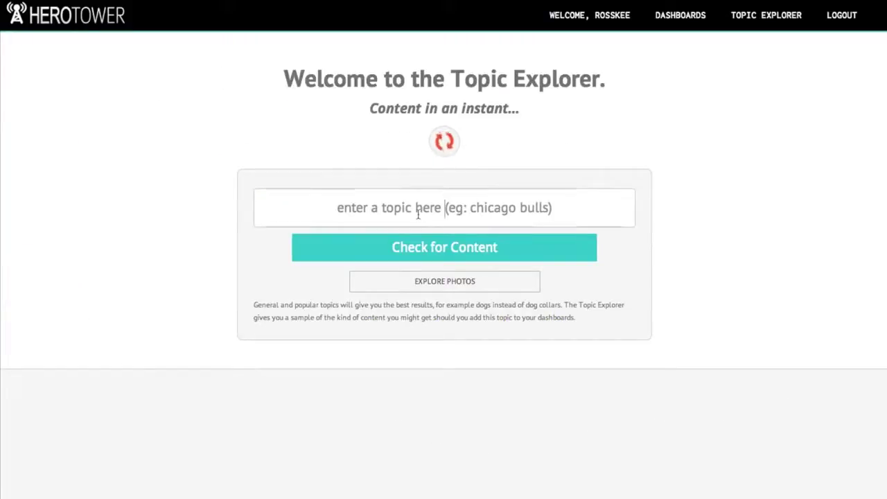
text(nurse)
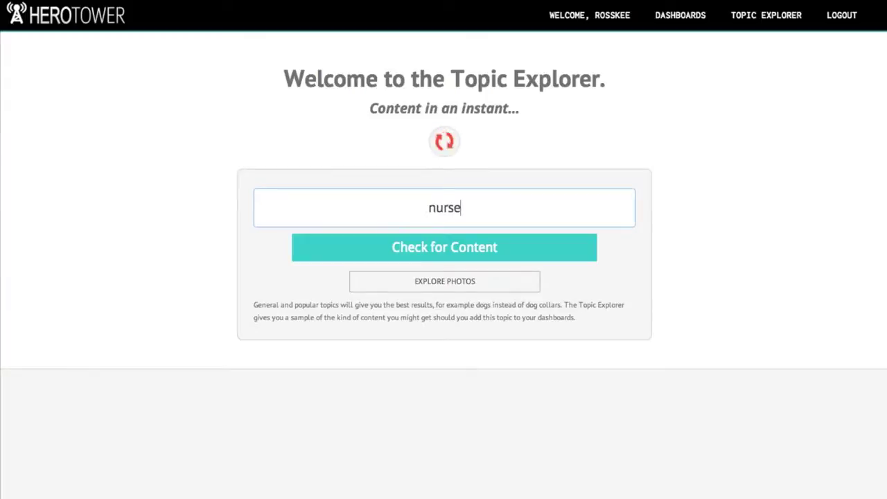
text(s)
key(Return)
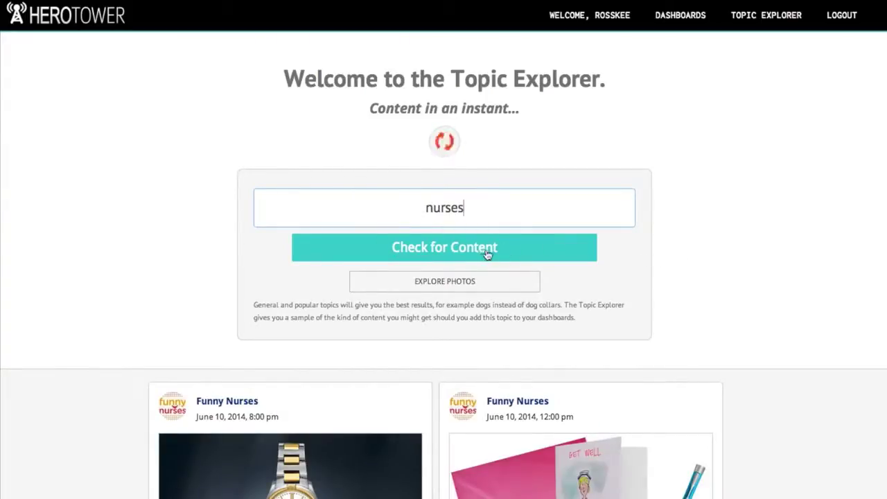
scroll(699, 258, down, 5)
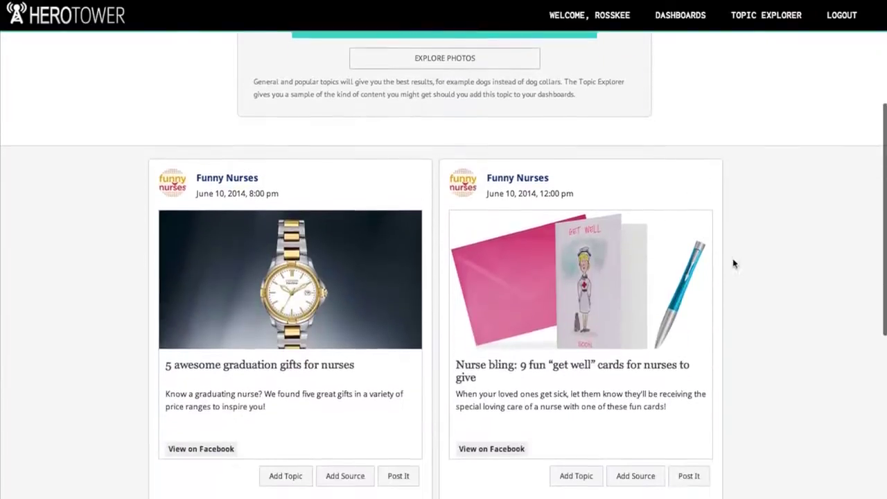
scroll(751, 263, up, 5)
scroll(754, 262, down, 5)
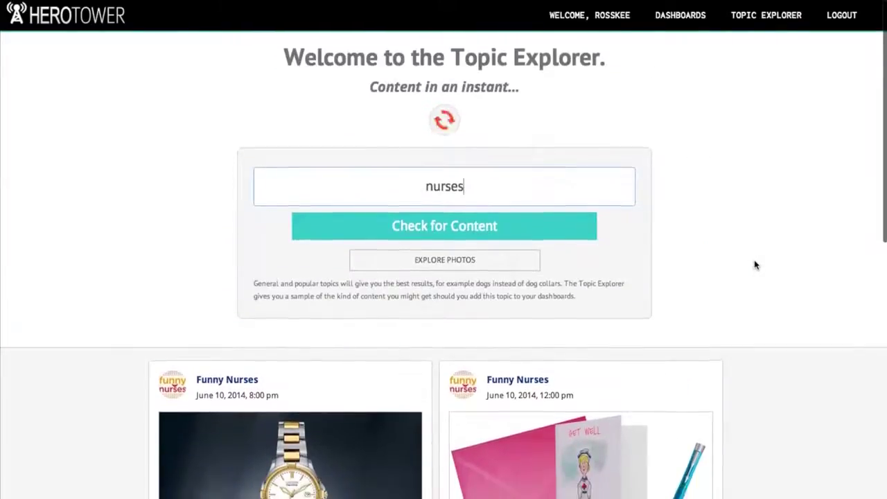
scroll(755, 265, down, 4)
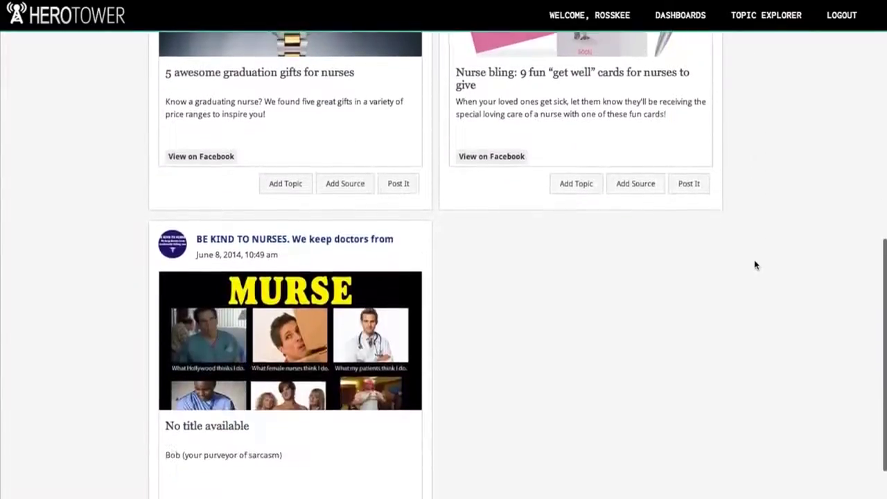
scroll(756, 265, up, 4)
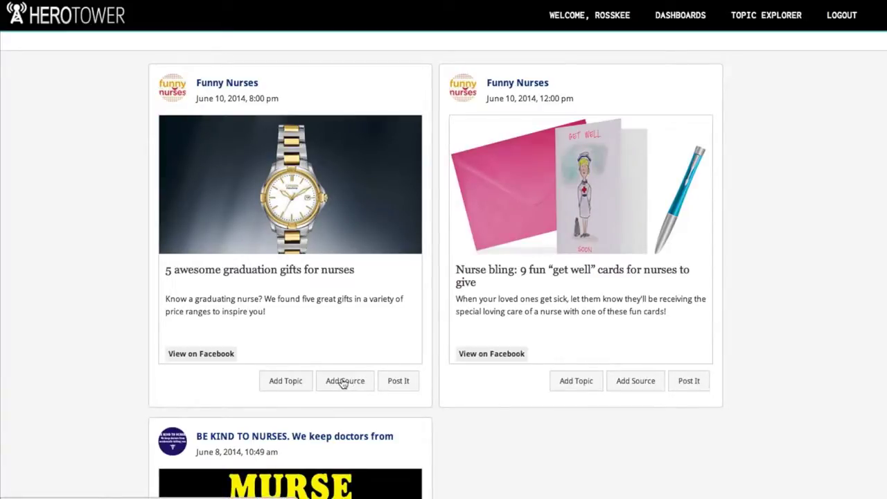
scroll(342, 384, down, 2)
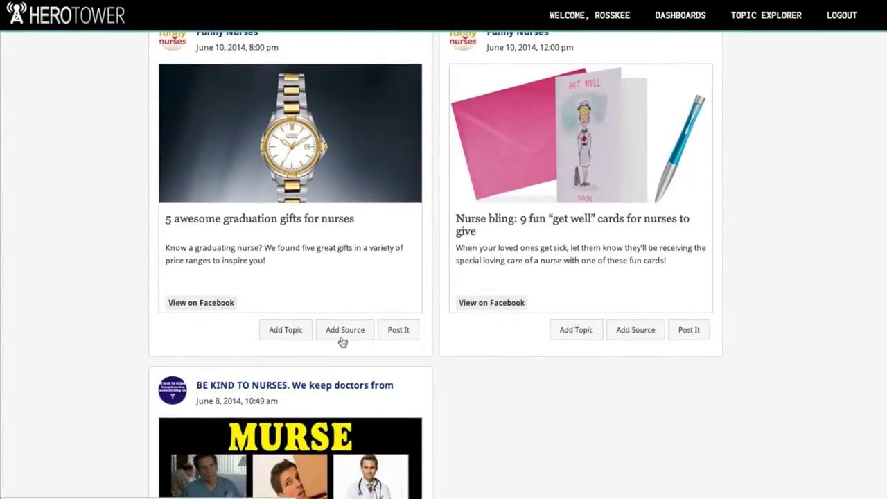
scroll(342, 339, down, 4)
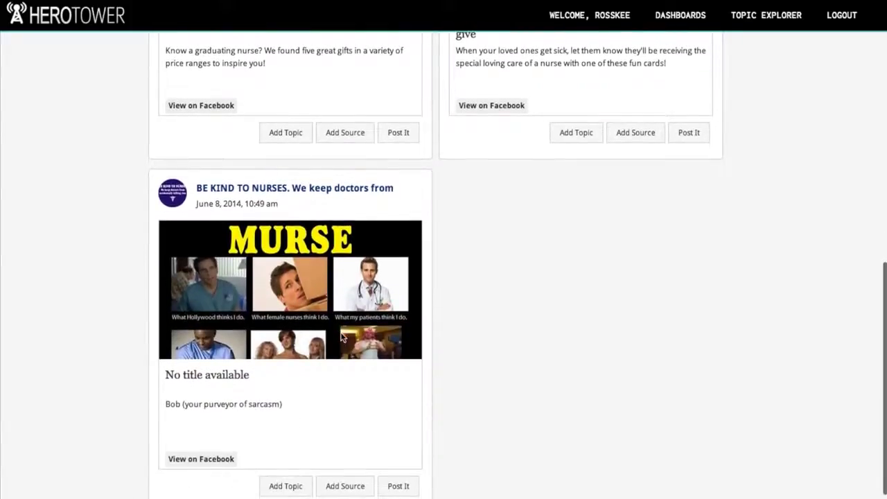
scroll(342, 338, down, 1)
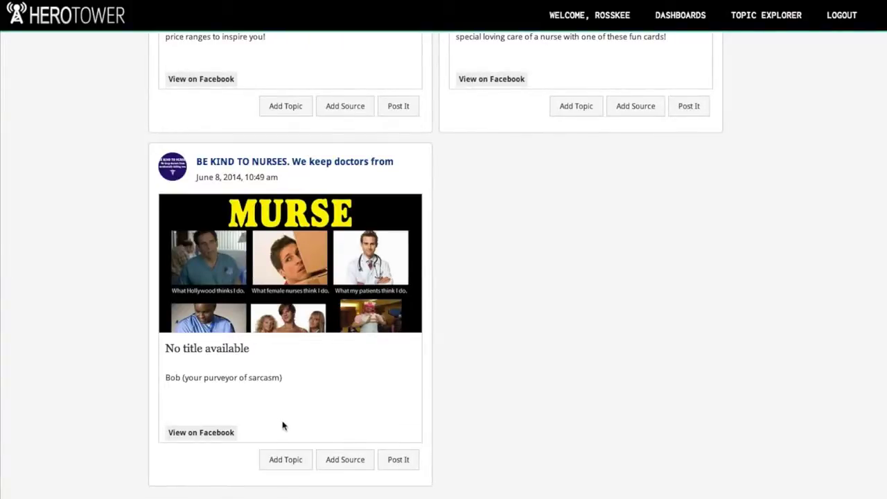
- Add the MURSE post's BE KIND TO NURSES page as a source to the Starter Dashboard
click(345, 460)
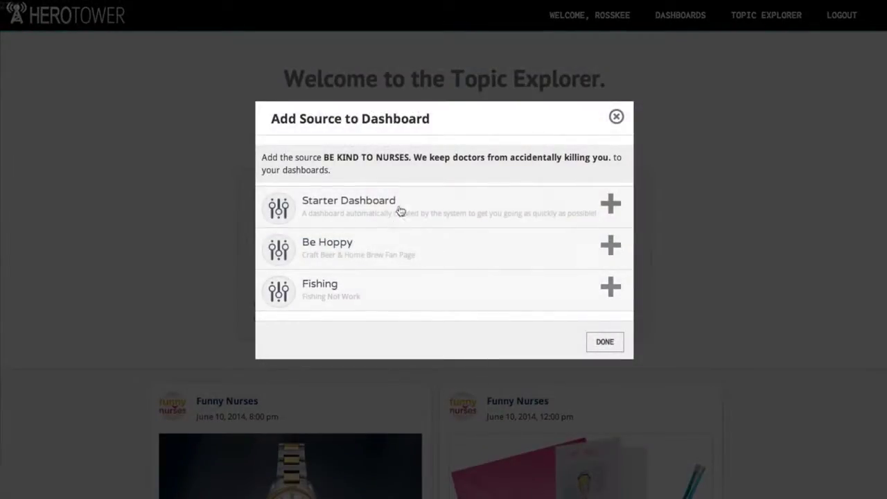
click(372, 208)
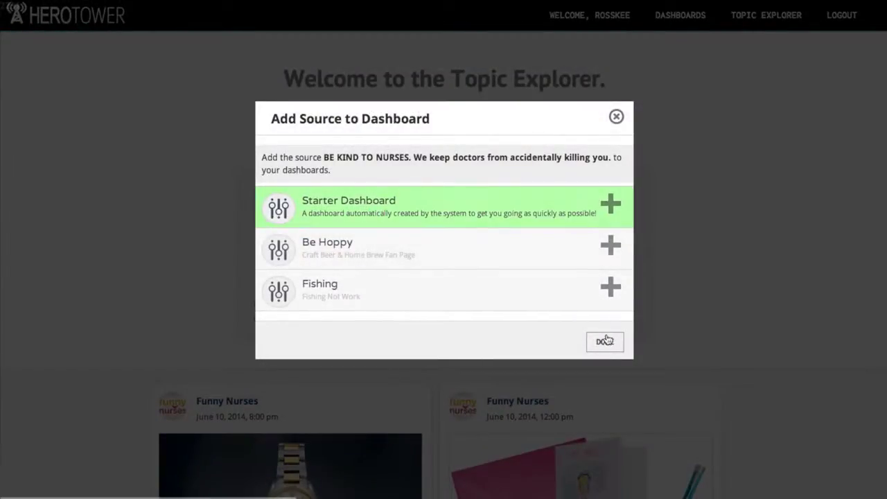
click(606, 343)
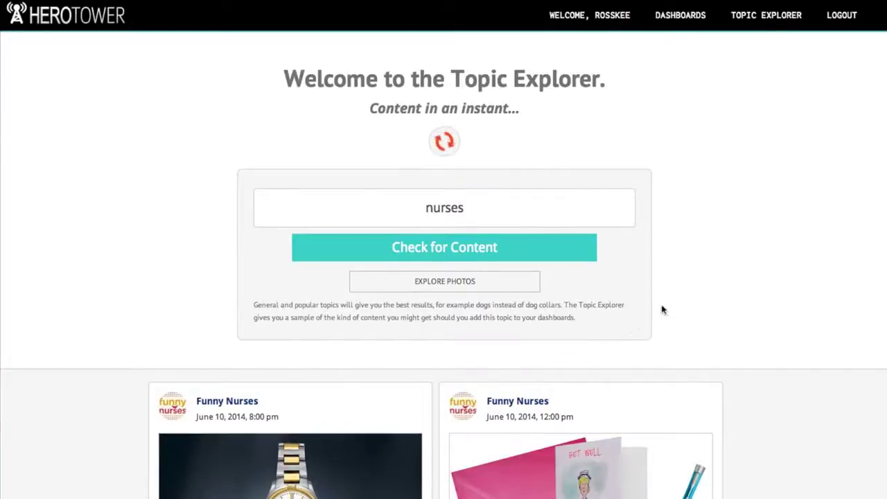
click(678, 16)
- Reopen the Starter Dashboard settings and refresh its Content Stream
click(323, 231)
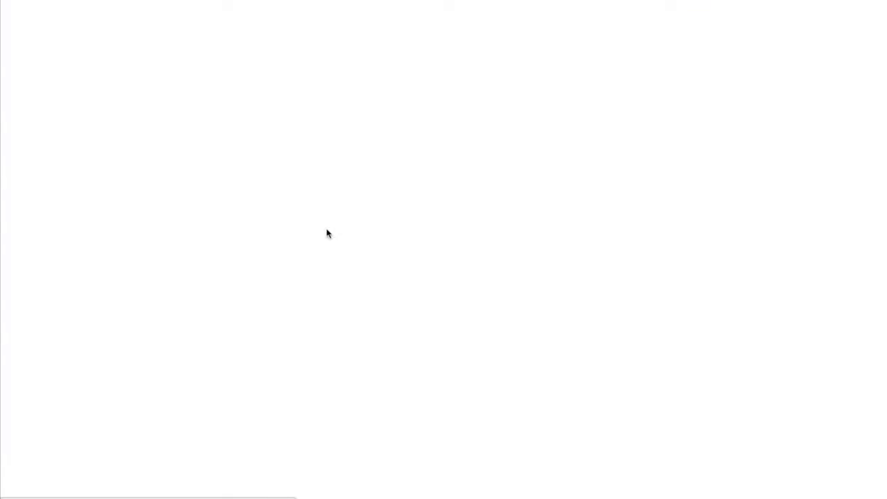
scroll(416, 250, down, 3)
scroll(451, 252, down, 3)
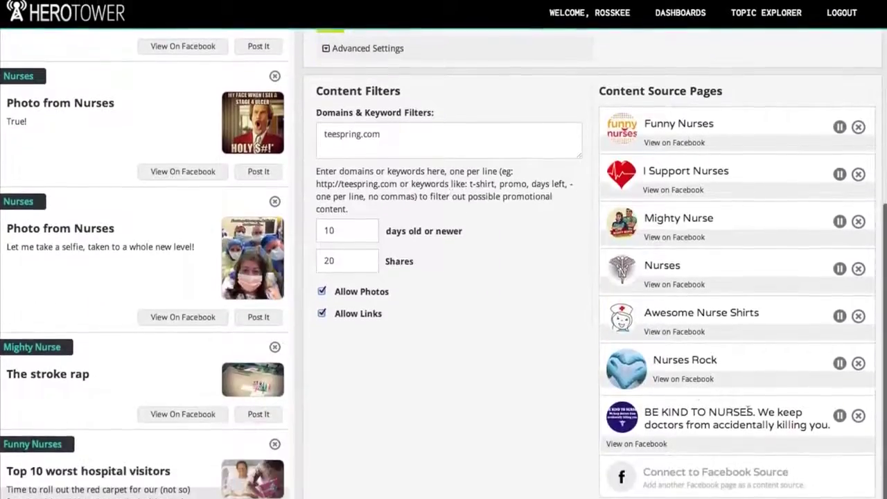
scroll(450, 312, up, 6)
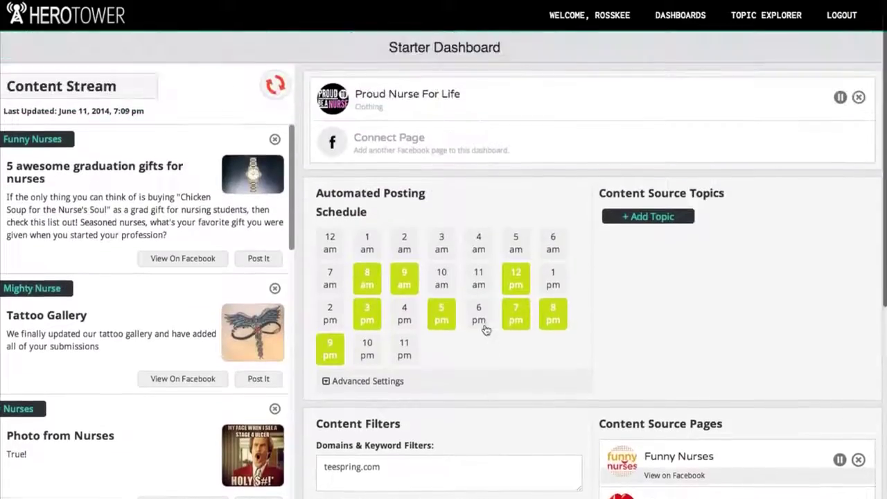
click(275, 85)
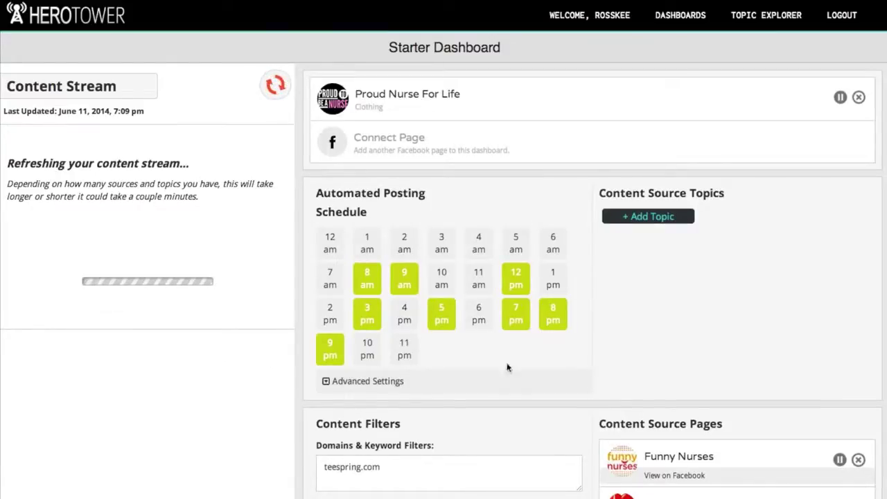
click(404, 381)
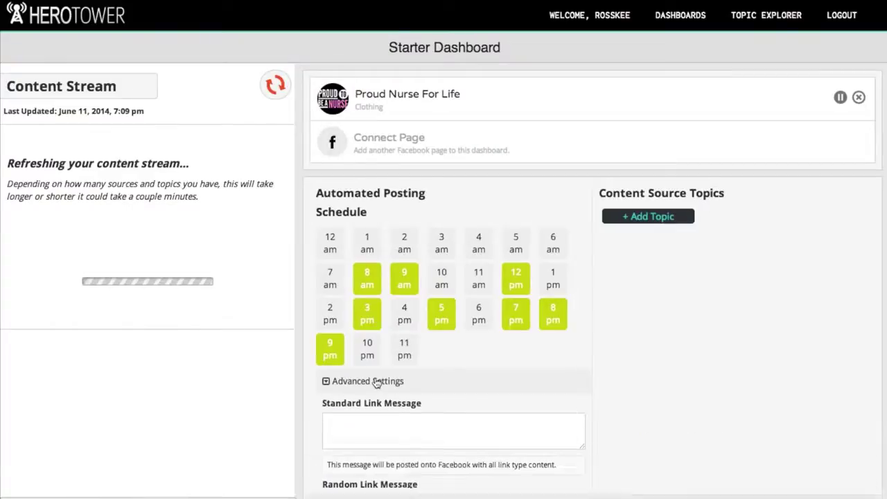
scroll(623, 360, down, 1)
scroll(638, 363, down, 3)
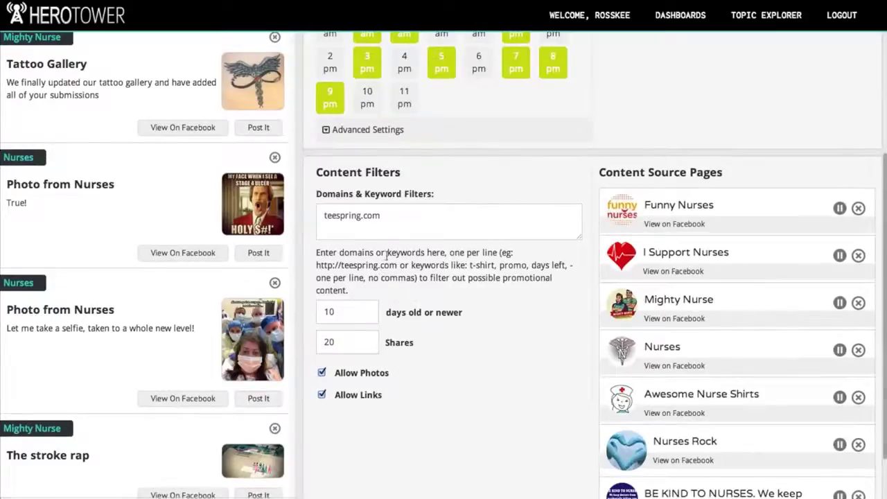
scroll(212, 212, up, 5)
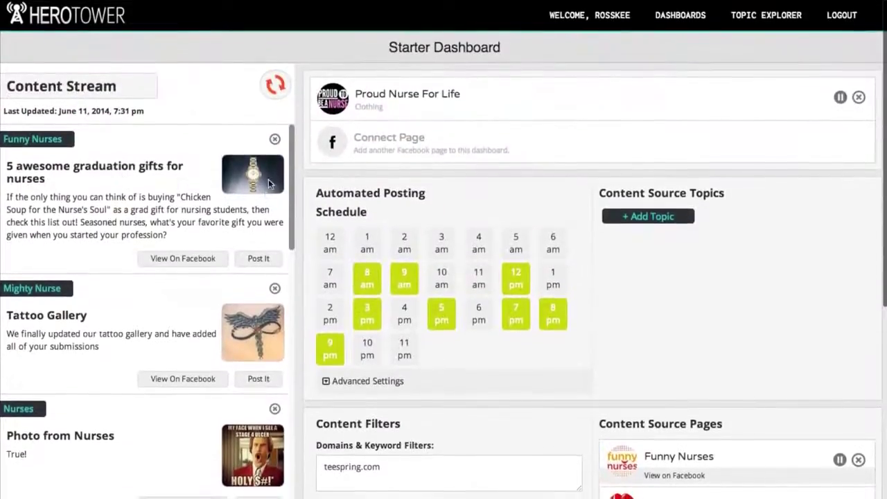
scroll(426, 271, down, 5)
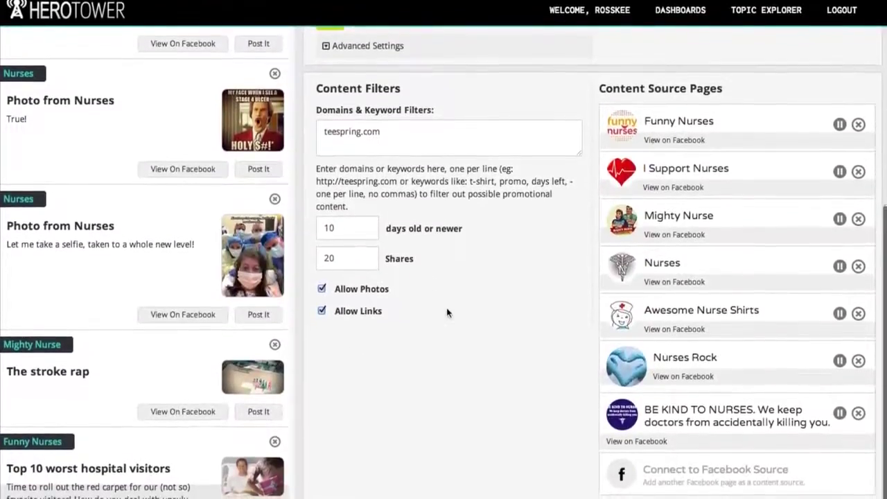
scroll(446, 317, up, 3)
click(367, 198)
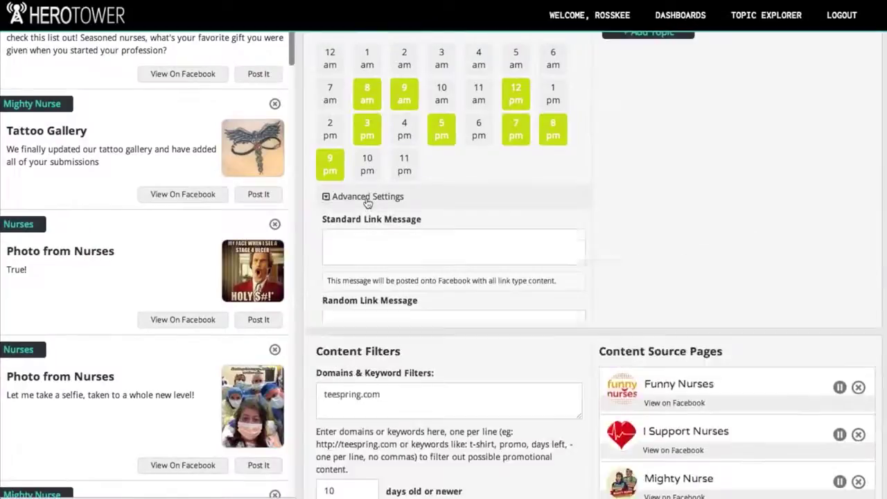
scroll(368, 245, down, 1)
scroll(367, 274, down, 1)
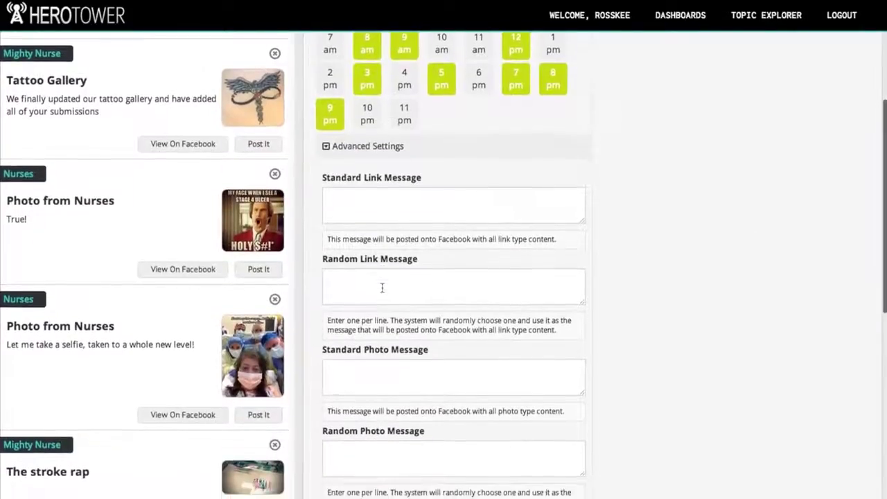
scroll(377, 279, down, 1)
scroll(388, 310, down, 2)
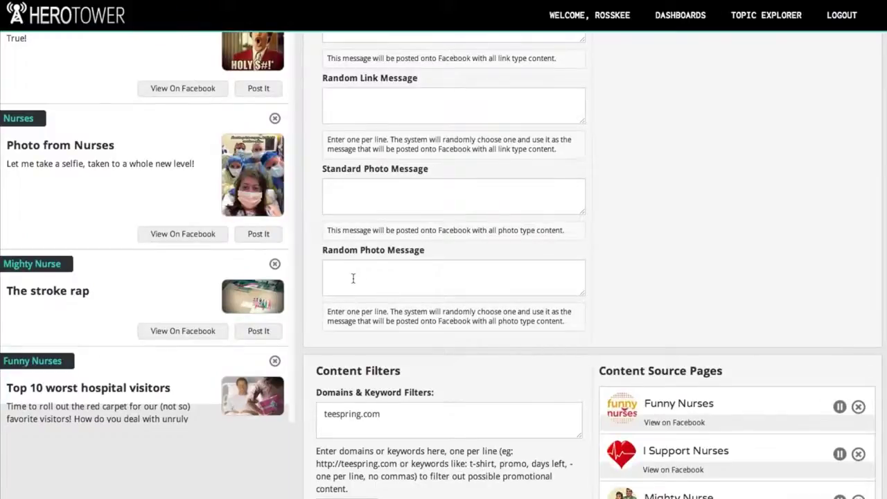
scroll(368, 279, down, 1)
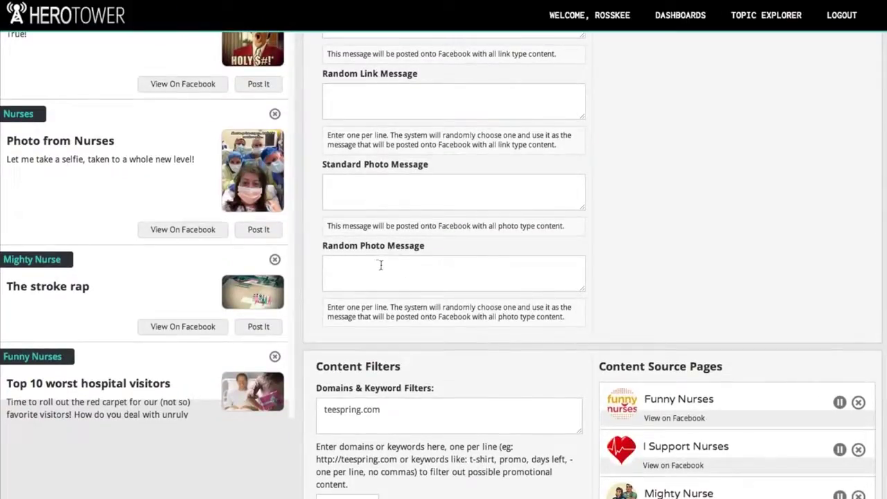
scroll(380, 265, up, 1)
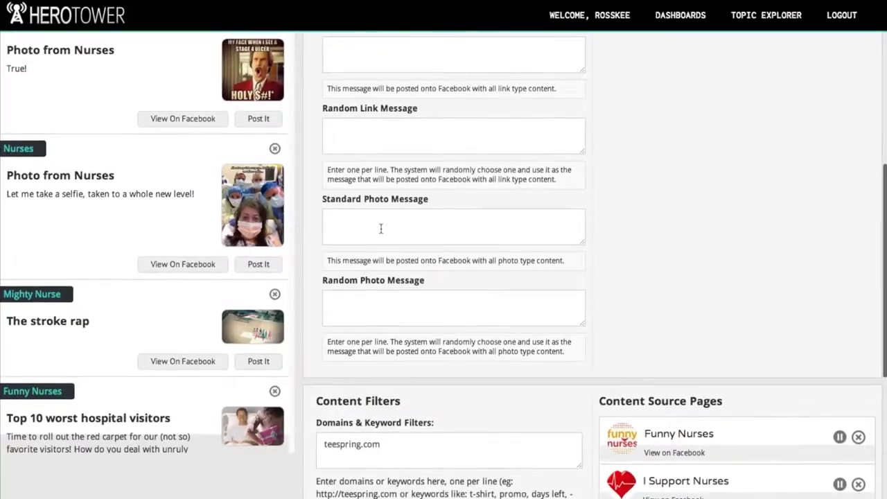
scroll(389, 231, up, 3)
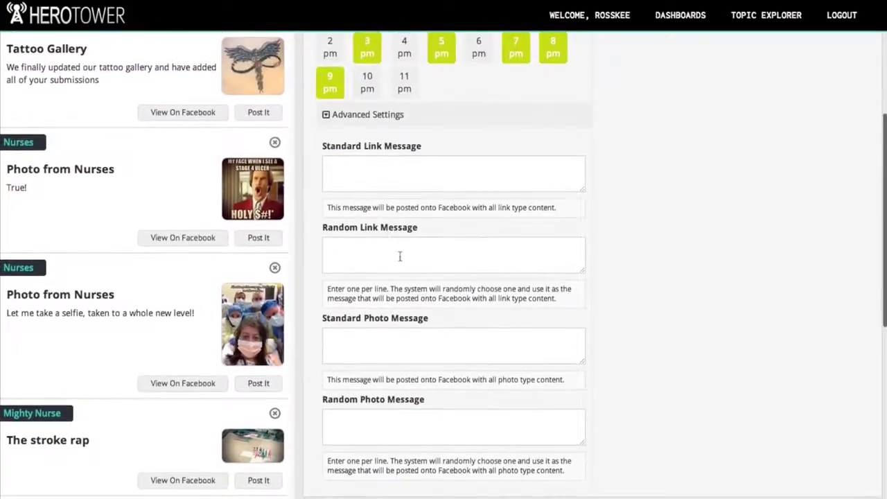
scroll(382, 255, down, 2)
scroll(390, 261, up, 2)
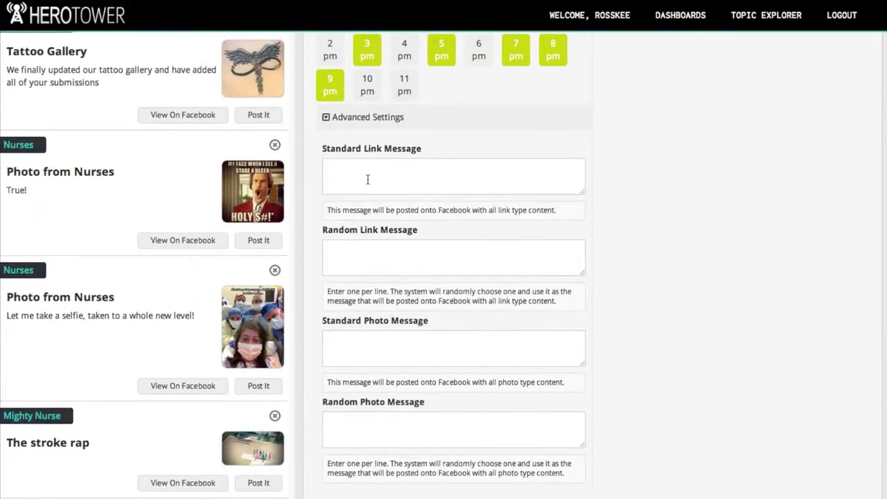
scroll(367, 180, down, 5)
scroll(370, 180, up, 3)
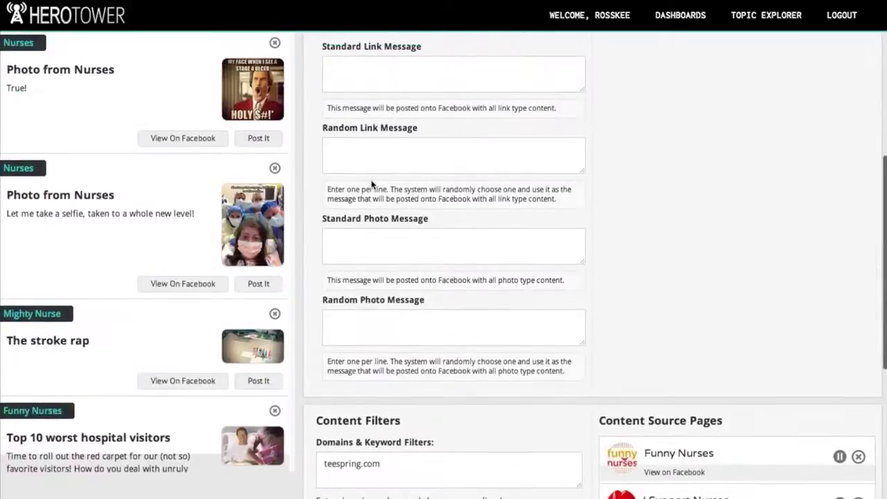
scroll(371, 179, up, 3)
click(360, 173)
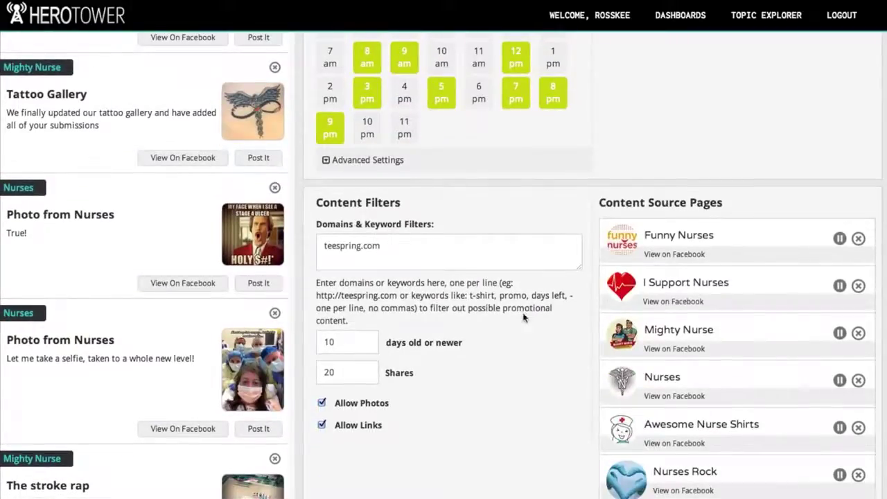
scroll(523, 314, down, 2)
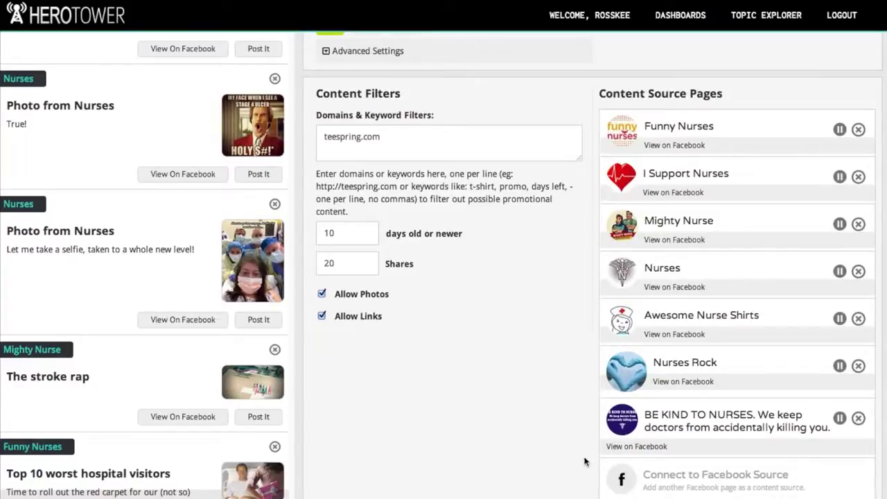
- Start connecting a new Facebook source and open Facebook's Page Search tool from the dialog
click(690, 481)
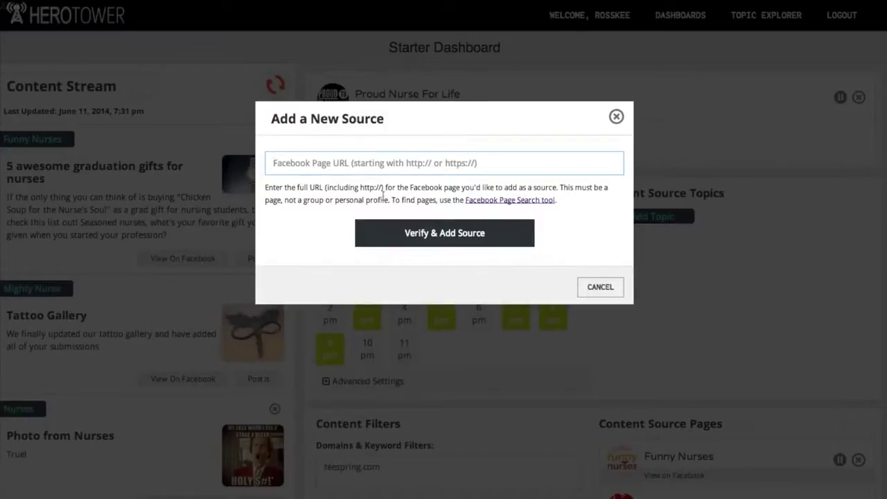
click(494, 200)
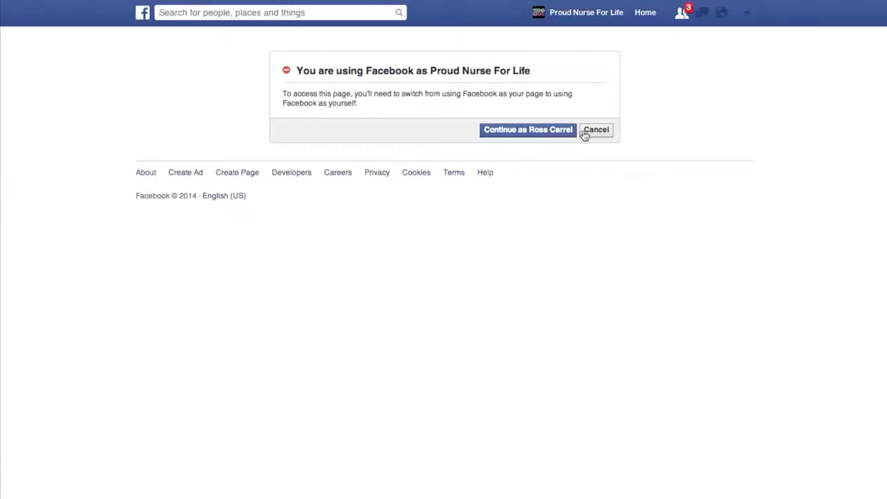
- Continue as the personal profile and search Facebook's pages directory for 'nursing'
click(522, 131)
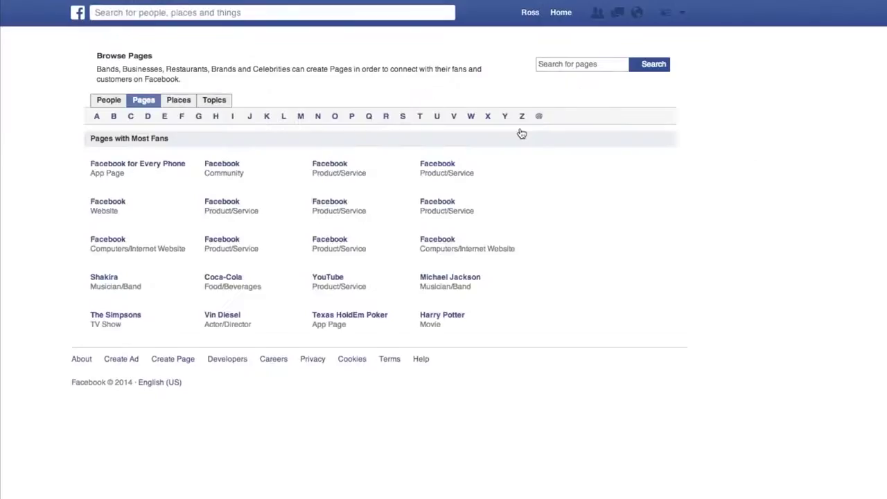
click(576, 64)
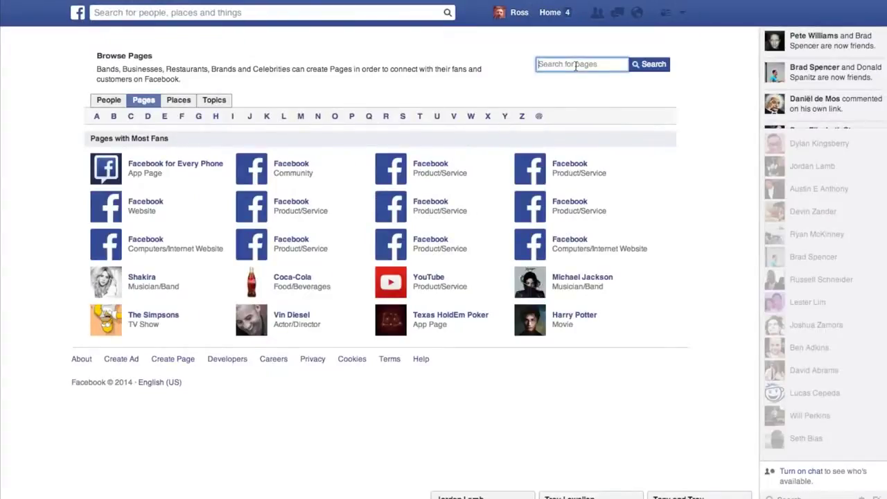
text(nurs)
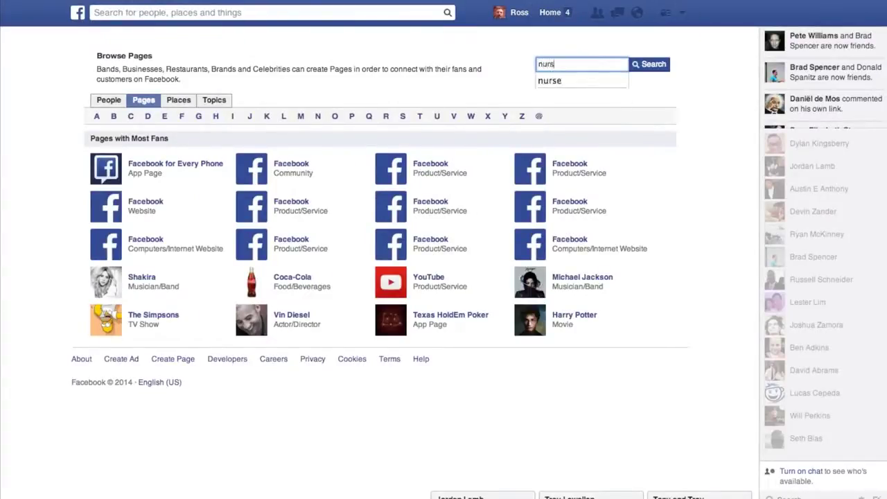
text(ing)
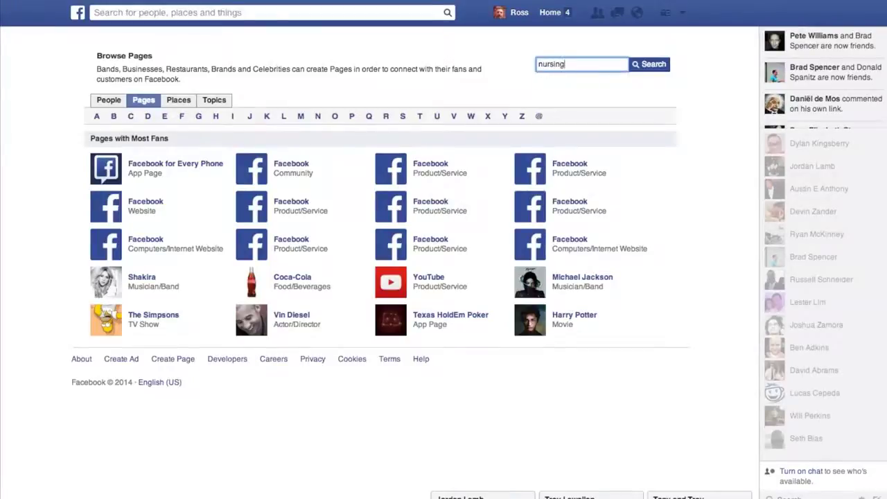
key(Return)
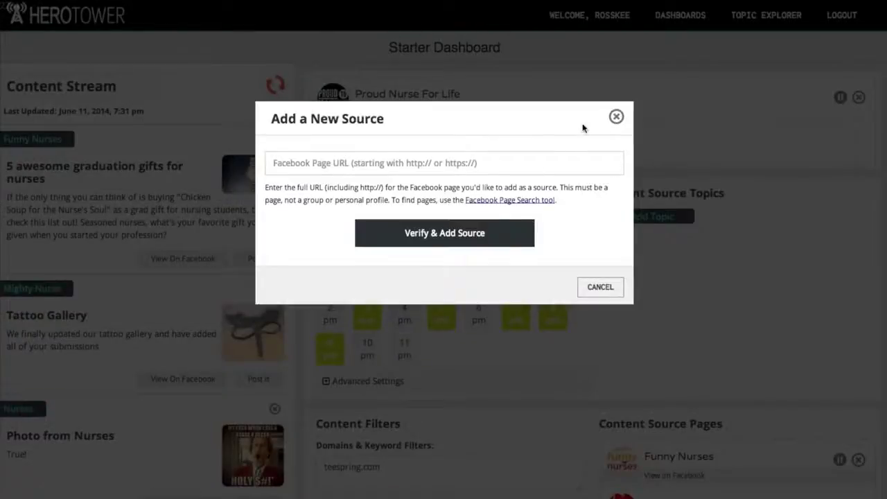
- Close the Add a New Source dialog, reopen and close it again, then go to DASHBOARDS
click(614, 116)
scroll(646, 198, down, 5)
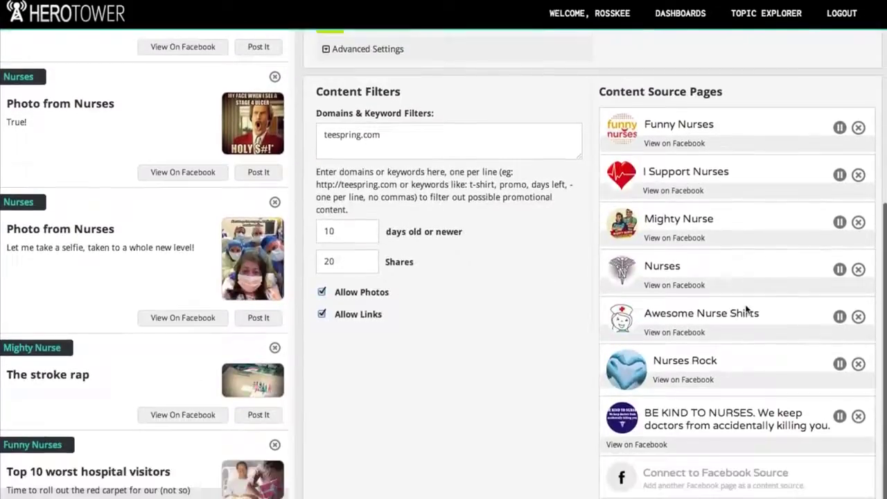
click(697, 478)
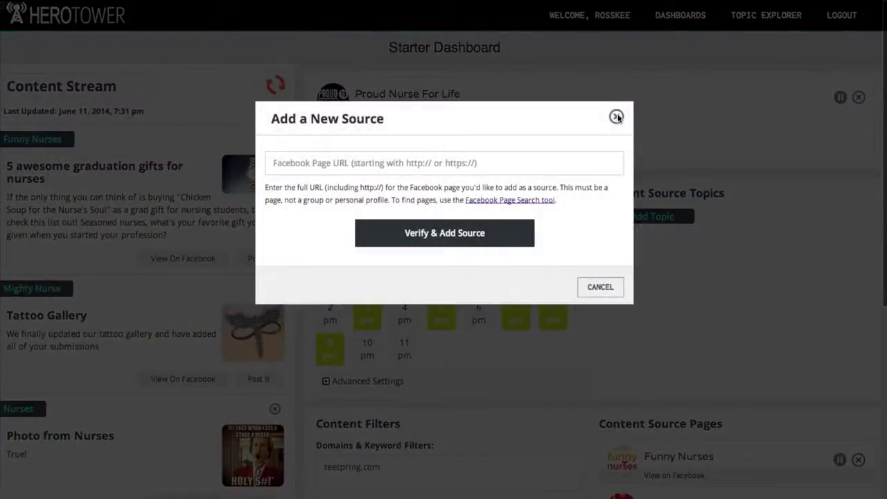
click(616, 117)
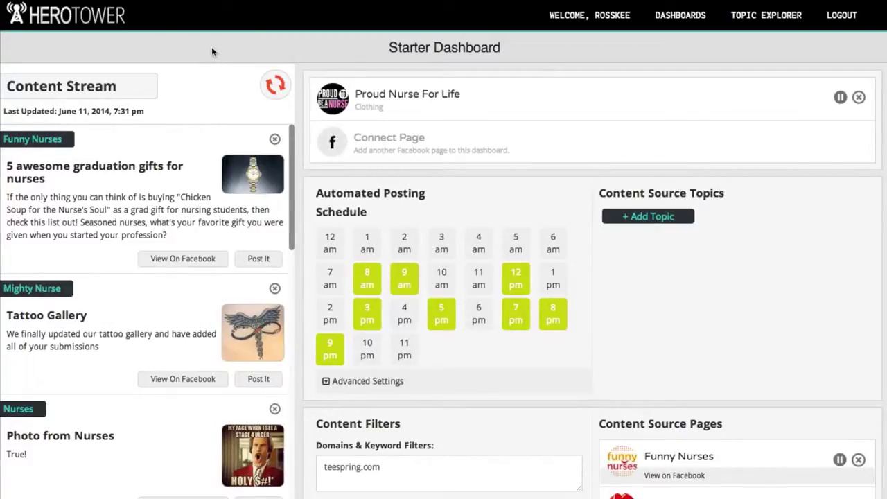
click(671, 17)
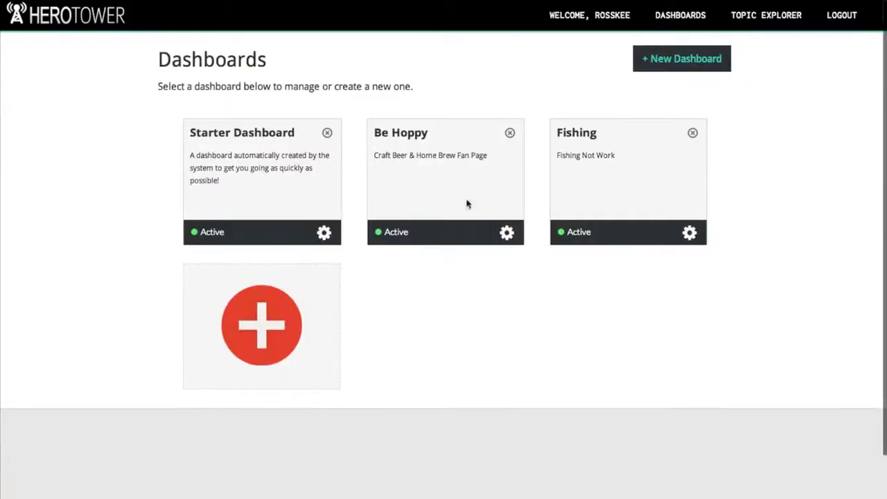